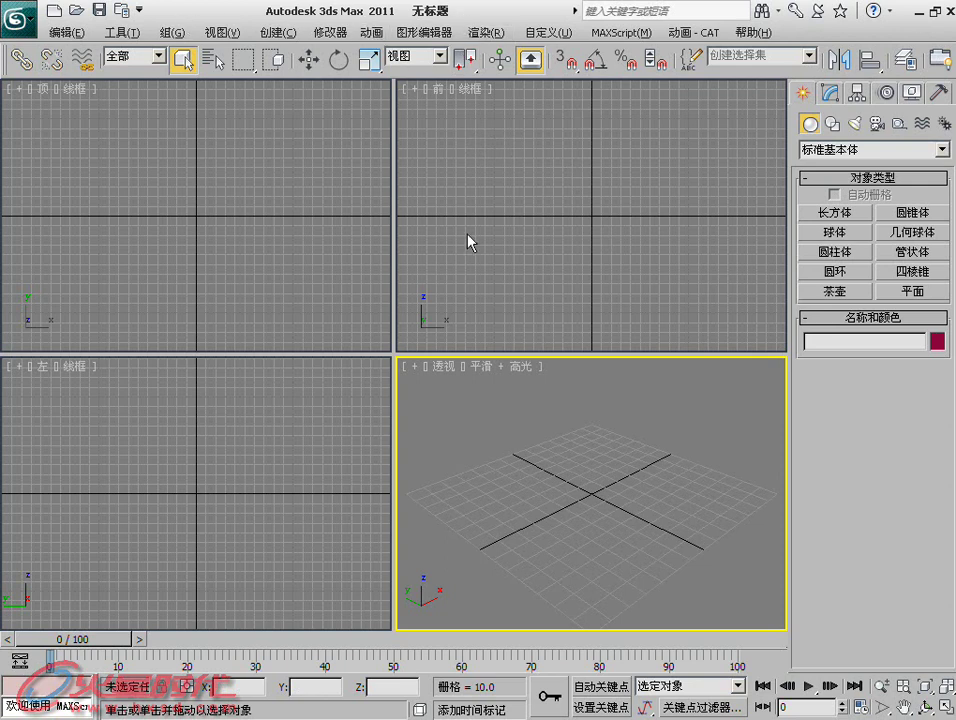
# - Create a plane in the maximized Perspective view with edged faces shown
pyautogui.click(888, 294)
pyautogui.moveTo(403, 494); pyautogui.dragTo(779, 492)
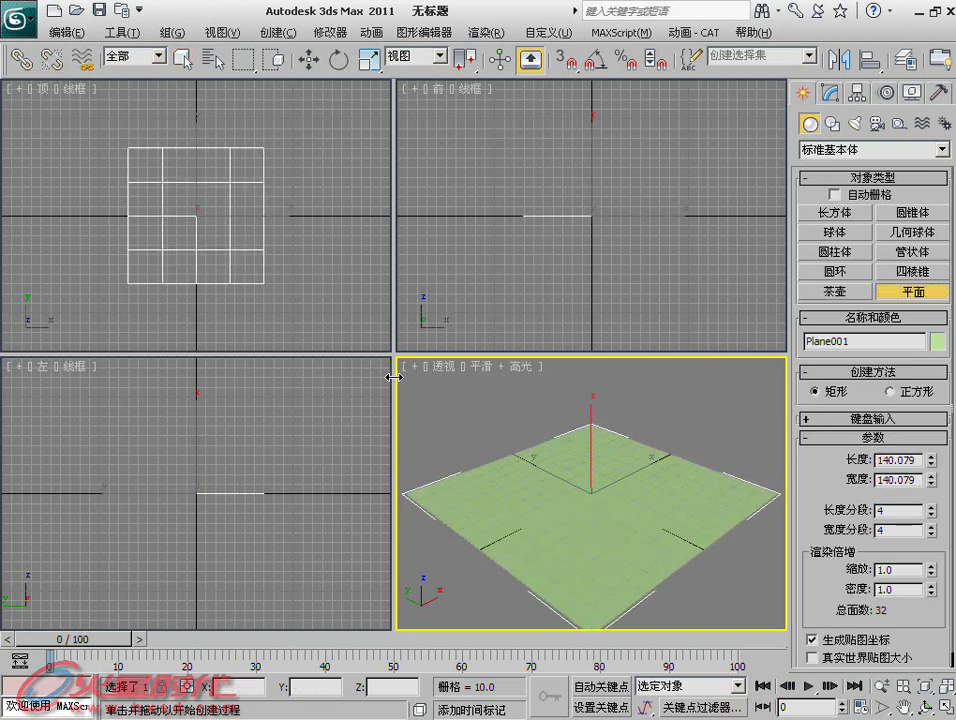
pyautogui.hotkey('alt', 'w')
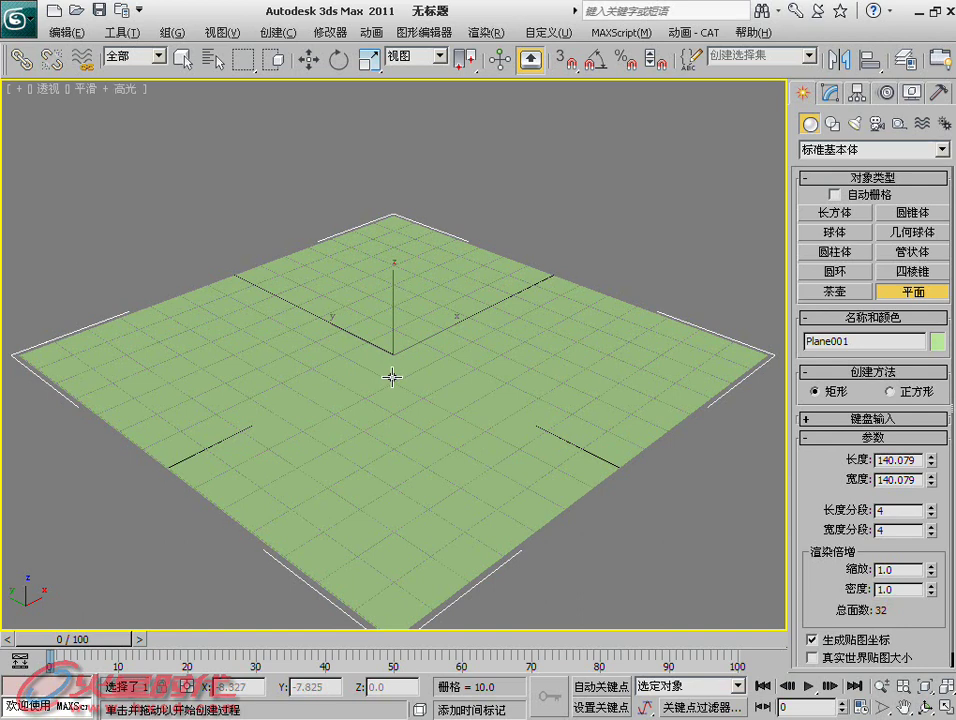
pyautogui.press('F4')
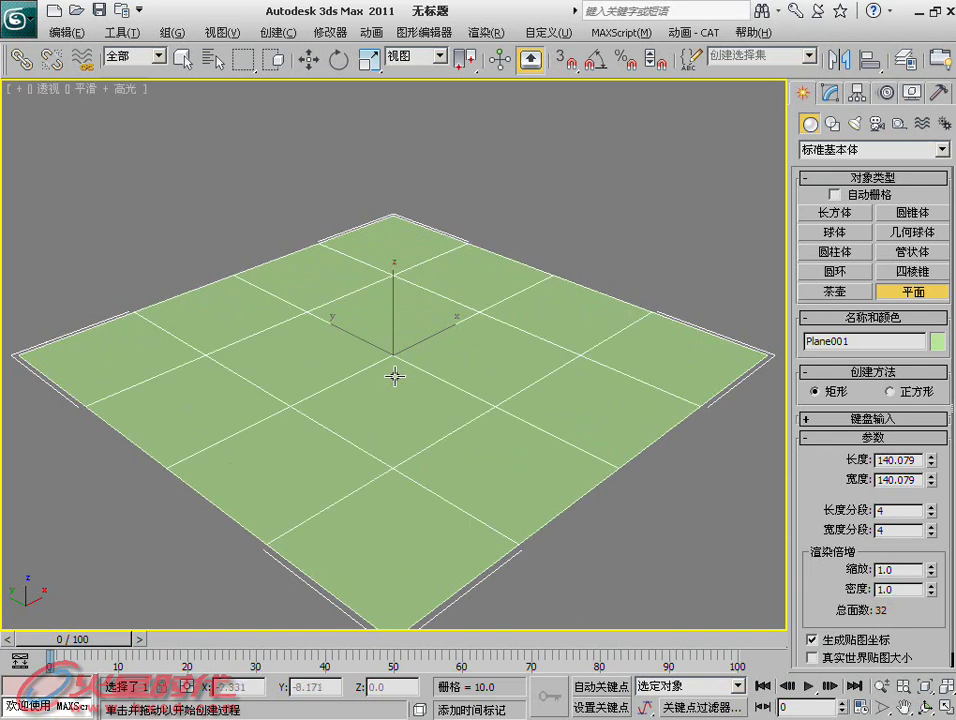
pyautogui.rightClick(423, 369)
# - Convert the plane to Editable Poly and apply the Hair and Fur (WSM) modifier
pyautogui.rightClick(424, 370)
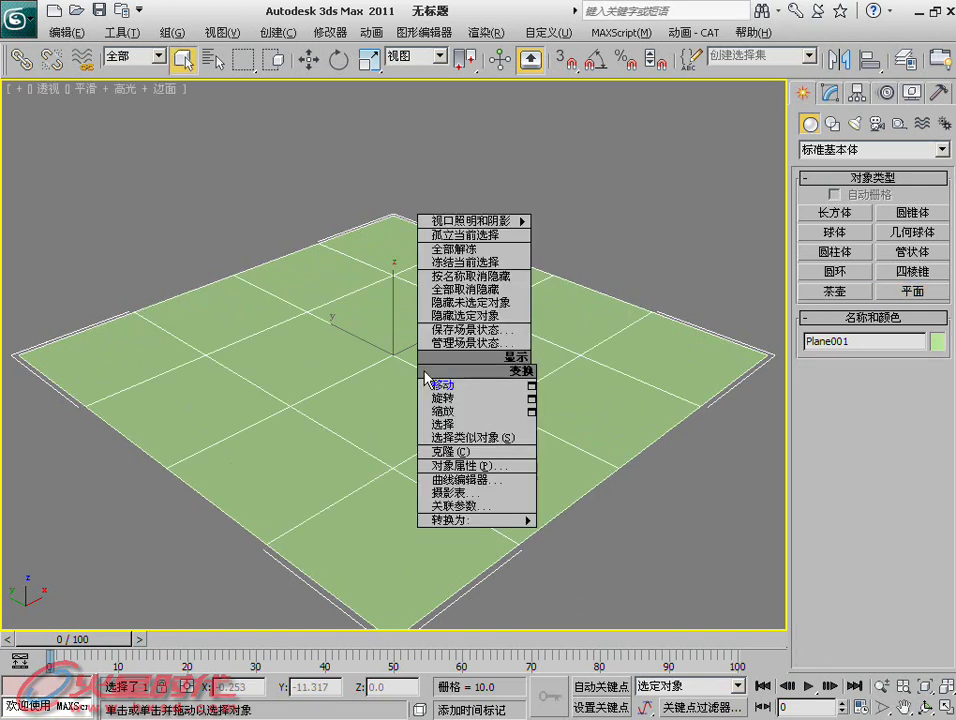
pyautogui.click(605, 533)
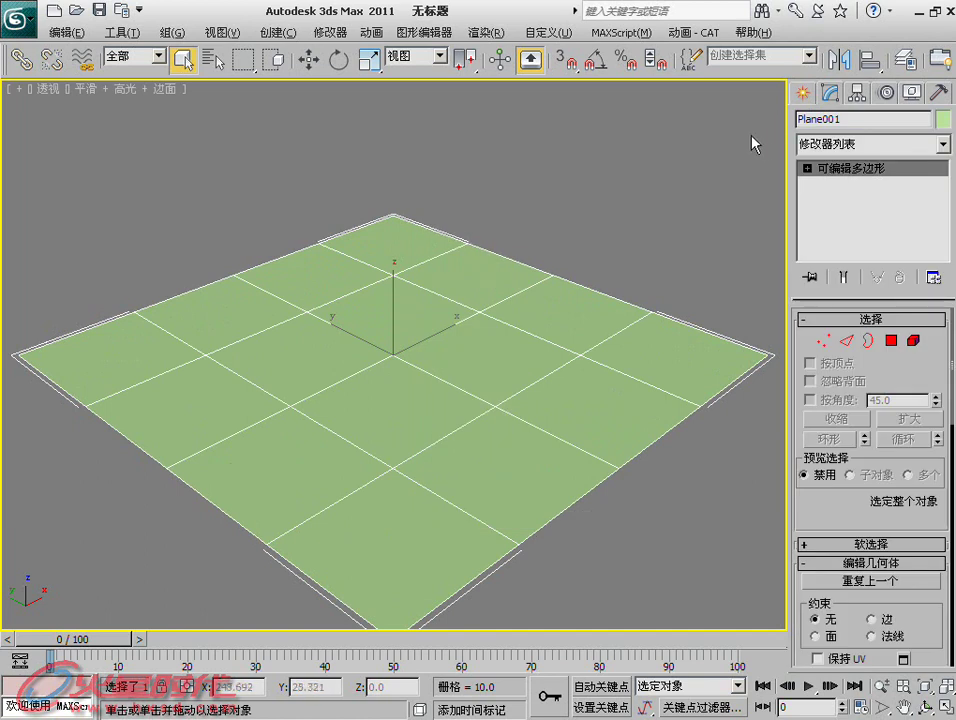
pyautogui.click(886, 146)
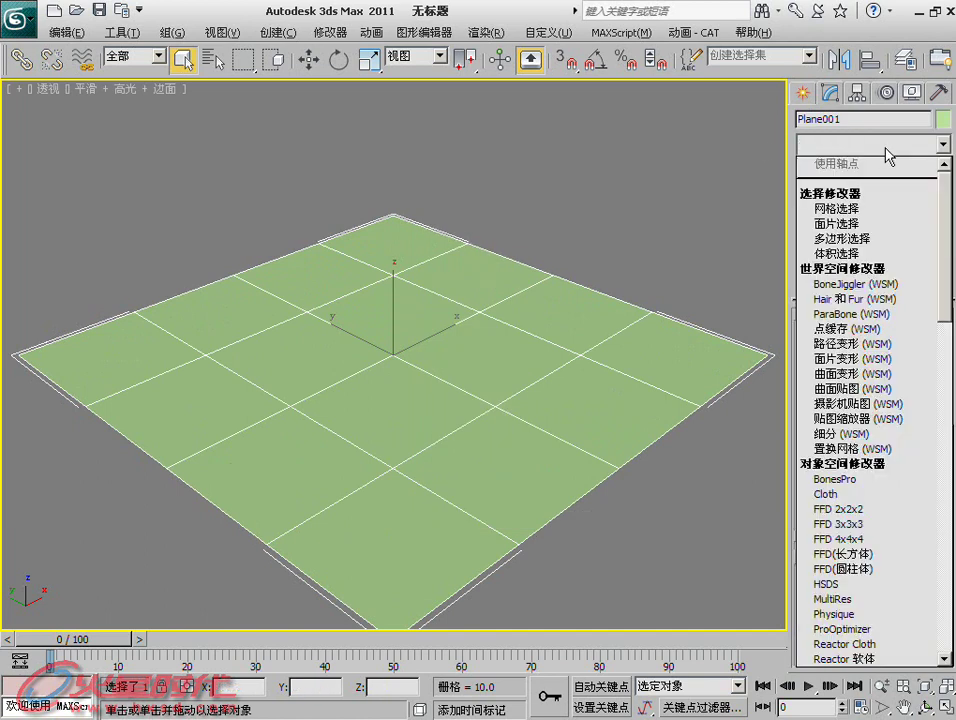
pyautogui.click(858, 298)
pyautogui.moveTo(589, 284)
pyautogui.keyDown('alt'); pyautogui.mouseDown(button='middle')
pyautogui.moveTo(525, 301)
pyautogui.moveTo(508, 265)
pyautogui.moveTo(557, 270)
pyautogui.moveTo(570, 294)
pyautogui.moveTo(541, 312)
pyautogui.moveTo(467, 258)
pyautogui.moveTo(522, 290)
pyautogui.mouseUp(button='middle'); pyautogui.keyUp('alt')
# - In the Hair and Fur Guides sub-level, comb the guide hairs so they bend
pyautogui.click(826, 168)
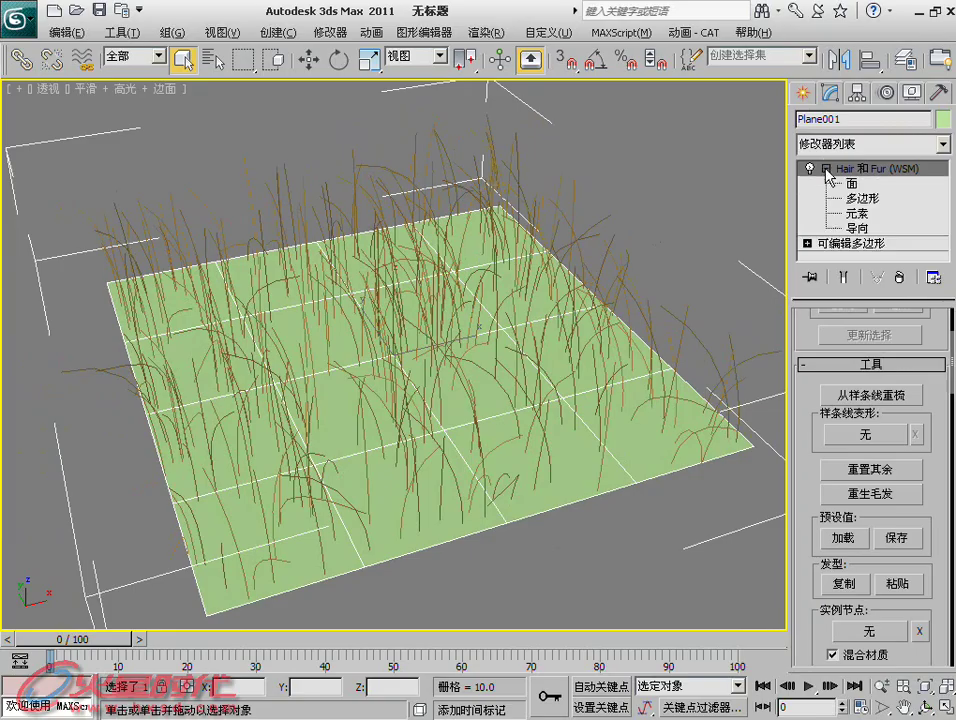
pyautogui.click(858, 228)
pyautogui.moveTo(600, 240)
pyautogui.keyDown('alt'); pyautogui.mouseDown(button='middle')
pyautogui.moveTo(557, 372)
pyautogui.moveTo(660, 295)
pyautogui.mouseUp(button='middle'); pyautogui.keyUp('alt')
pyautogui.press('z')
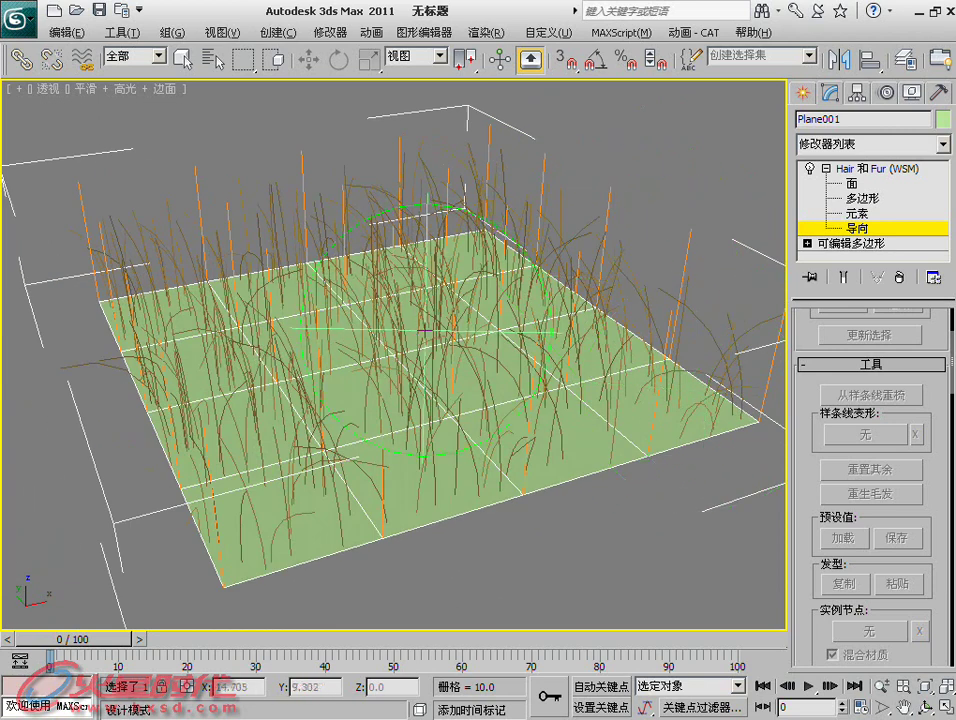
pyautogui.moveTo(330, 270); pyautogui.dragTo(420, 374)
# - Exit guide editing, collapse Hair and Fur, and select the Editable Poly base
pyautogui.keyDown('alt'); pyautogui.moveTo(422, 374); pyautogui.dragTo(398, 370, button='middle'); pyautogui.keyUp('alt')
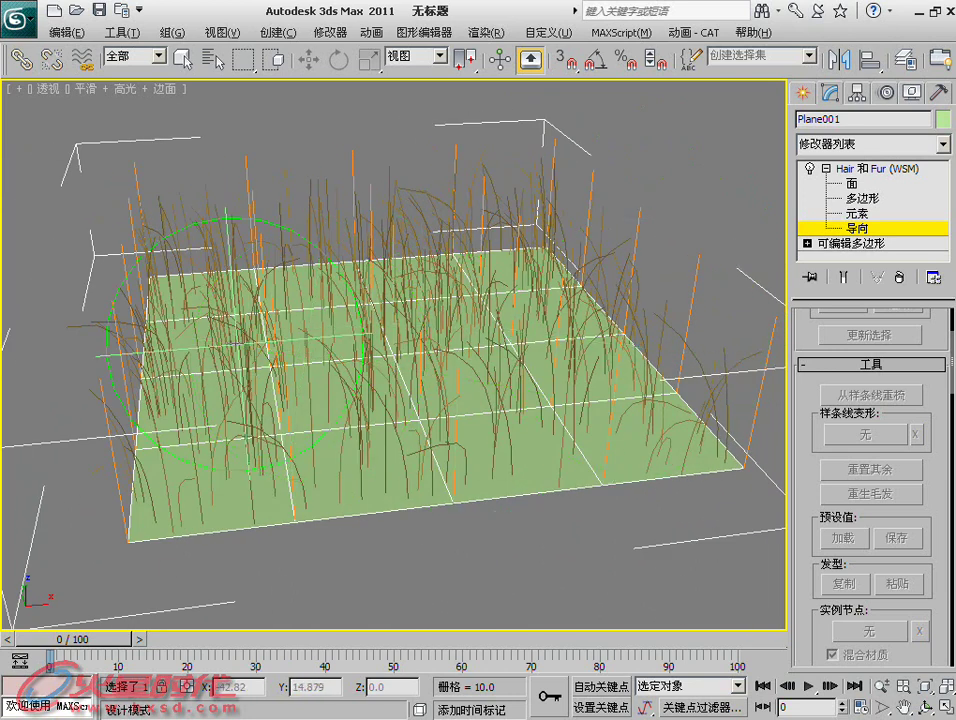
pyautogui.keyDown('alt'); pyautogui.moveTo(494, 345); pyautogui.dragTo(516, 361, button='middle'); pyautogui.keyUp('alt')
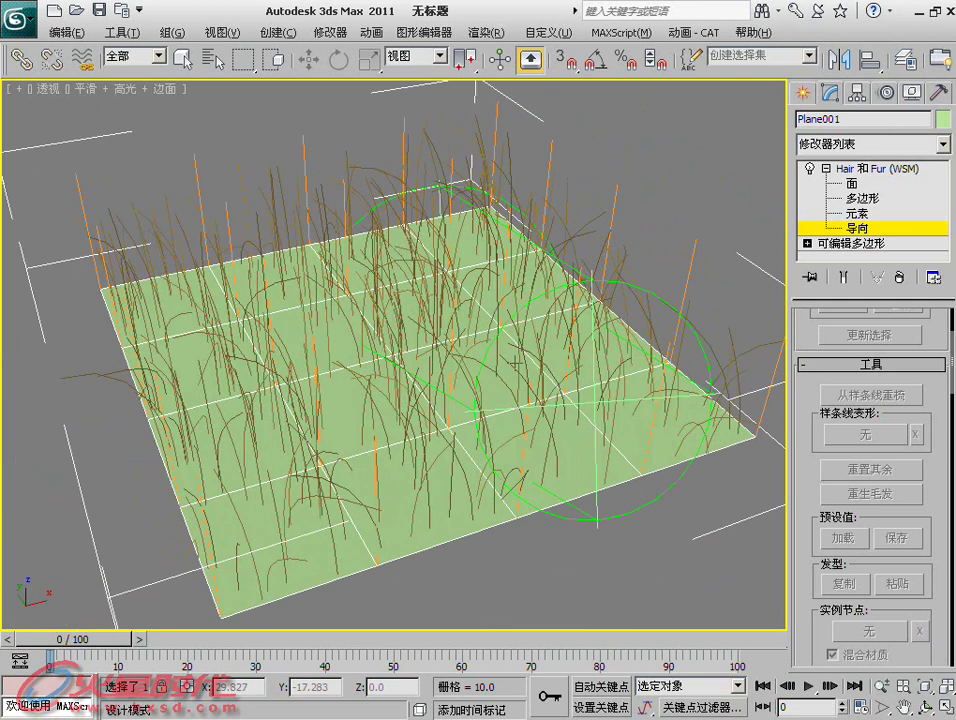
pyautogui.click(838, 170)
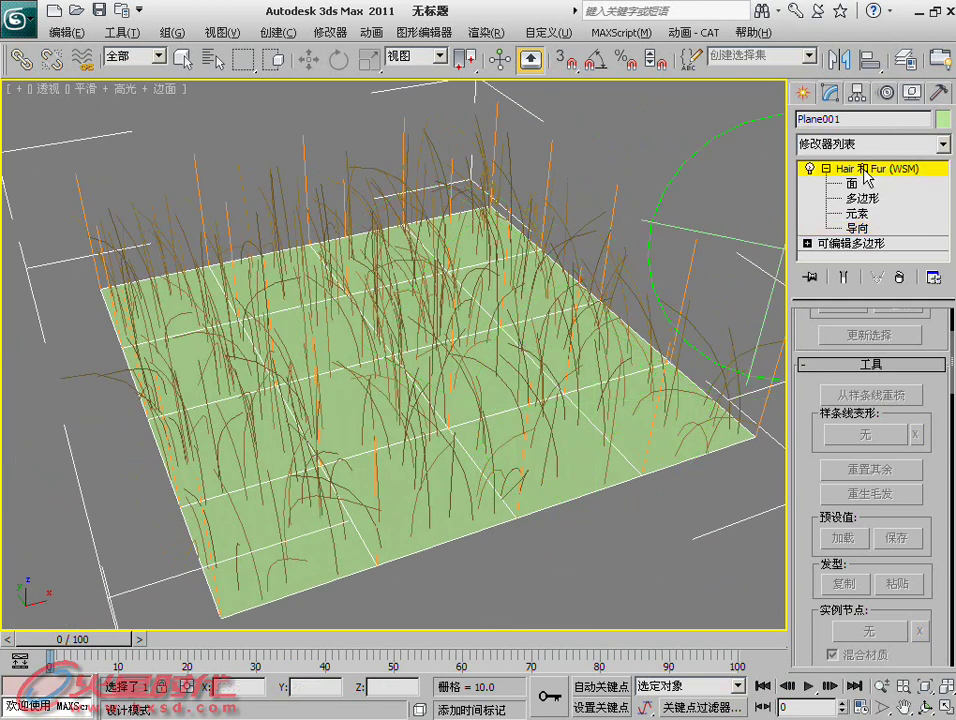
pyautogui.click(827, 169)
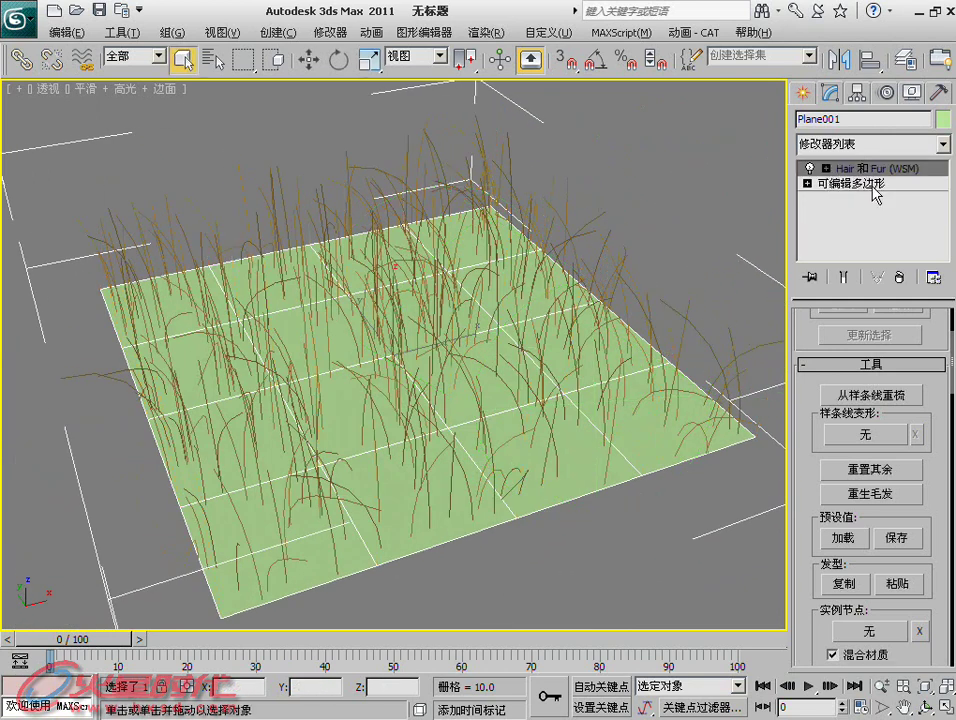
pyautogui.click(876, 185)
# - In Edge mode, select a vertical edge loop and slide it left toward the border
pyautogui.click(566, 479)
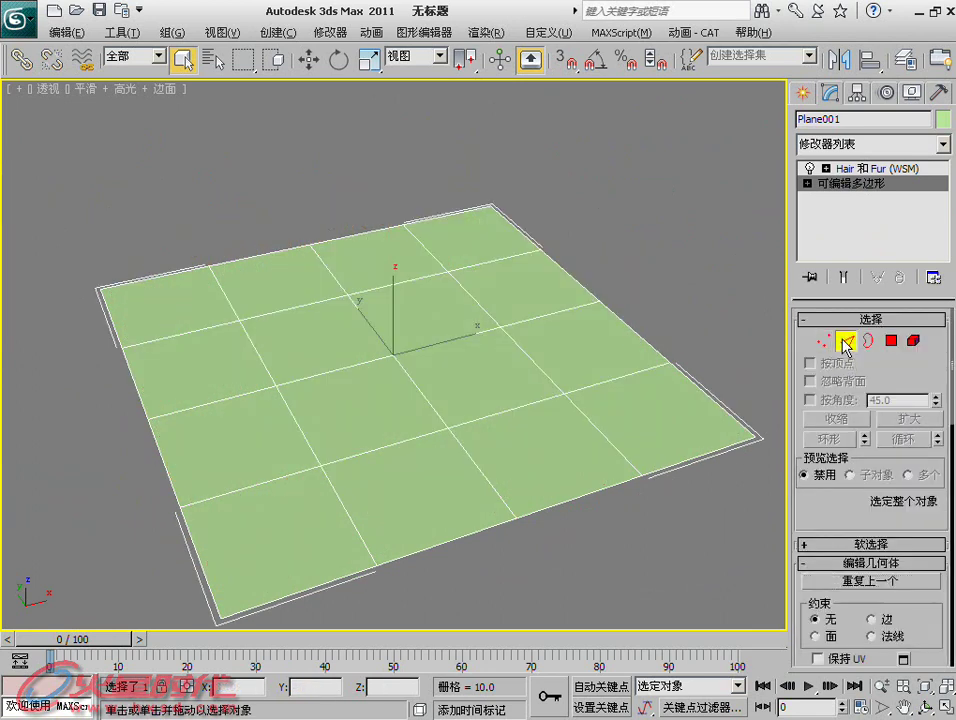
pyautogui.click(847, 341)
pyautogui.moveTo(194, 390); pyautogui.dragTo(233, 362, button='middle')
pyautogui.click(303, 338)
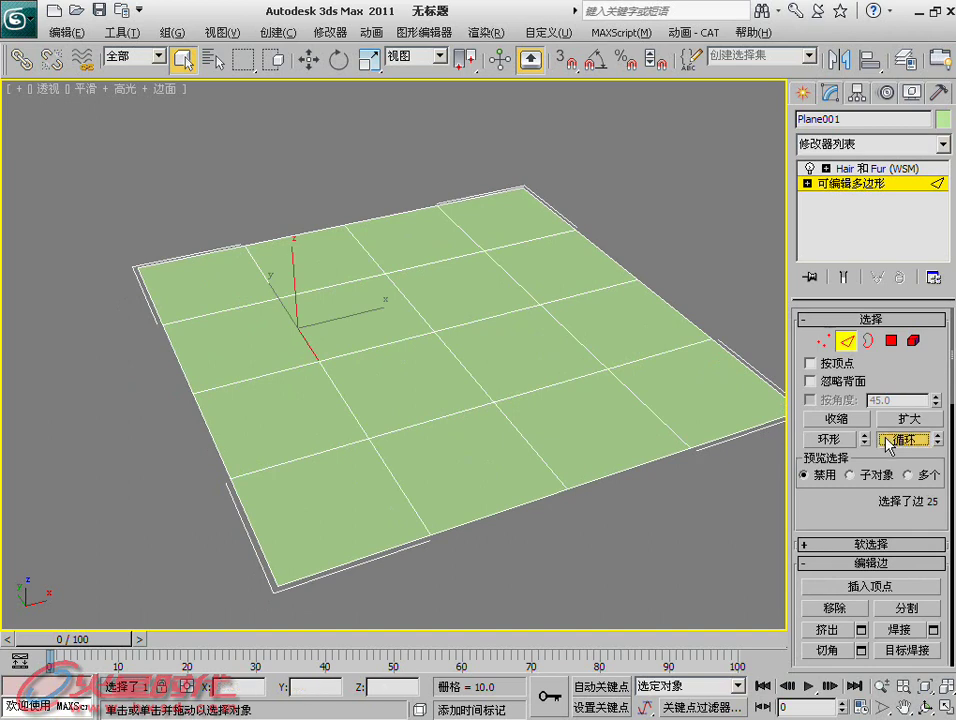
pyautogui.click(885, 440)
pyautogui.rightClick(382, 365)
pyautogui.click(403, 375)
pyautogui.moveTo(388, 362); pyautogui.dragTo(213, 360)
# - Select another vertical edge loop and slide it right toward the border
pyautogui.click(590, 349)
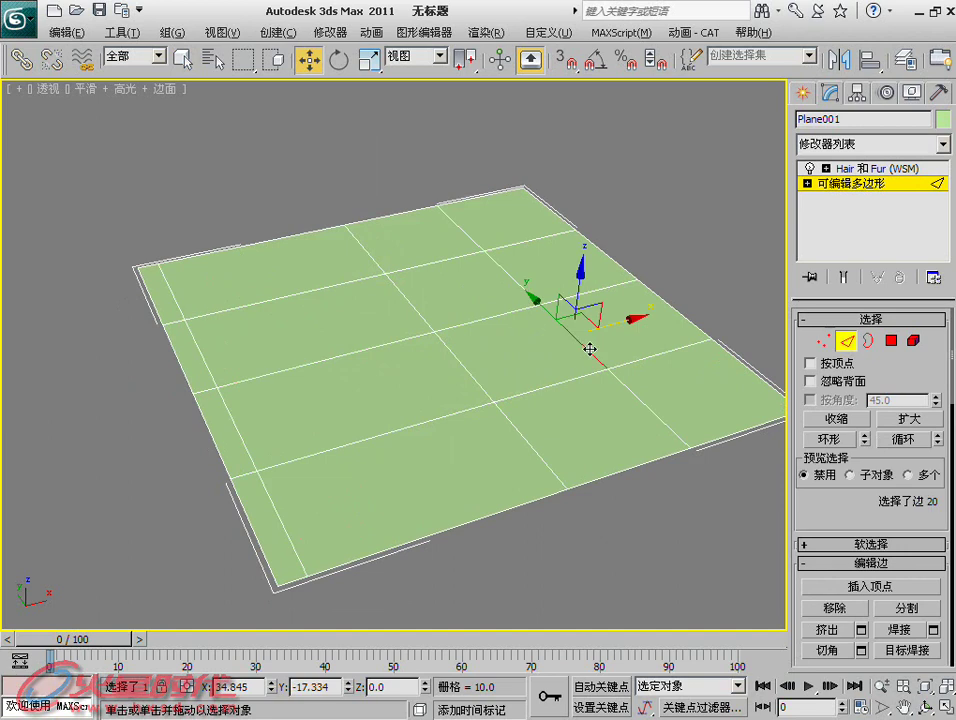
pyautogui.click(899, 445)
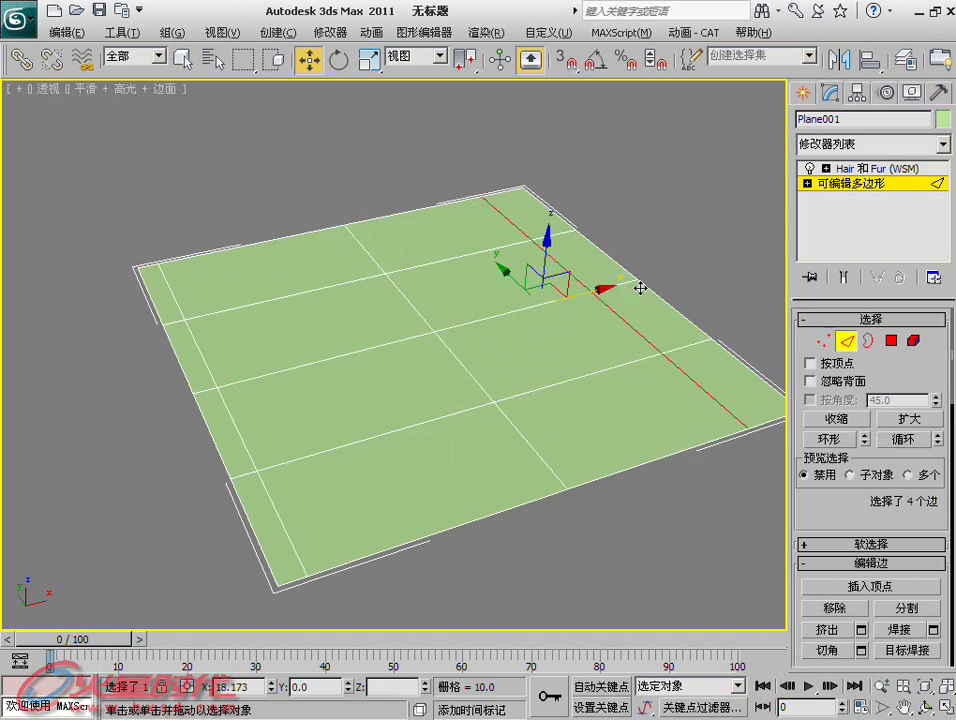
pyautogui.click(461, 363)
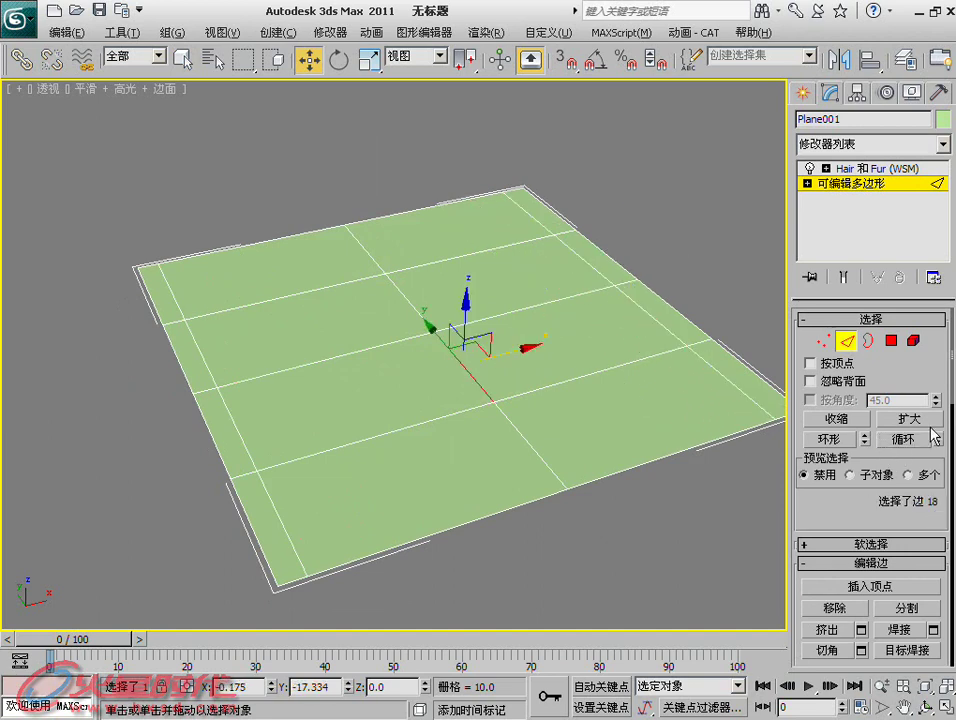
pyautogui.hotkey('alt', 'l')
pyautogui.moveTo(487, 332)
pyautogui.mouseDown()
pyautogui.moveTo(623, 307)
pyautogui.moveTo(618, 315)
pyautogui.mouseUp()
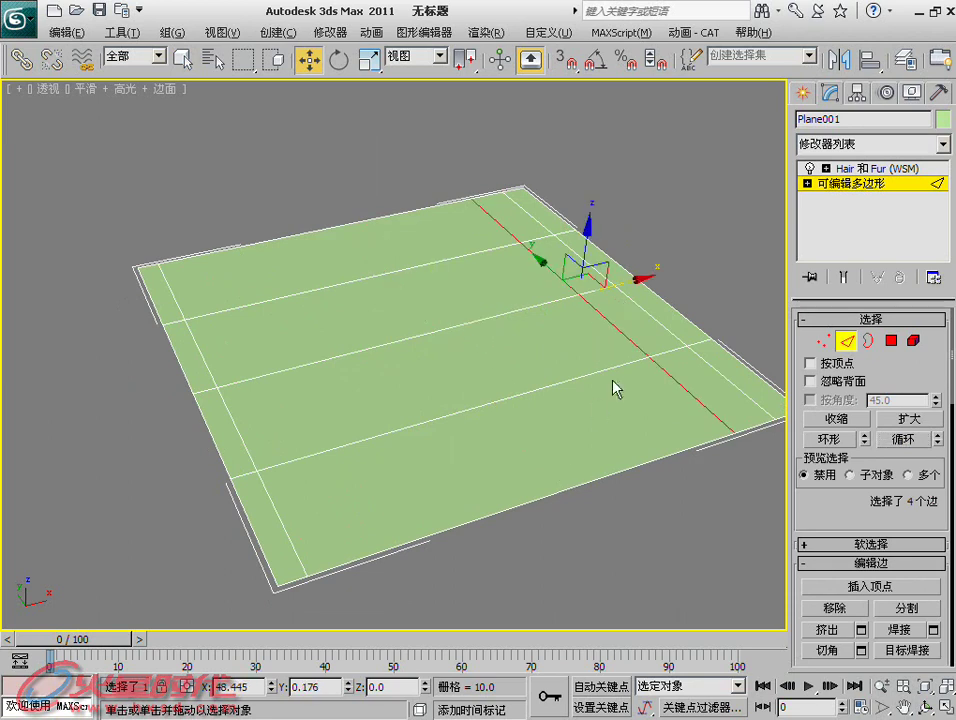
# - Slide the horizontal edge loops toward the back and front borders
pyautogui.click(372, 279)
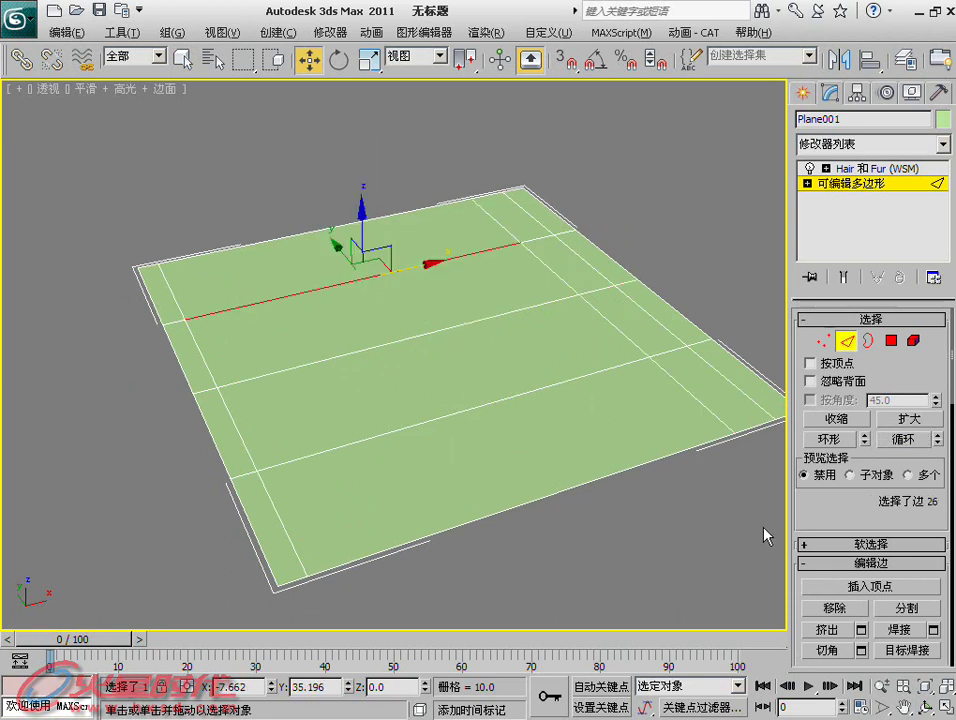
pyautogui.click(903, 439)
pyautogui.moveTo(388, 233); pyautogui.dragTo(716, 428)
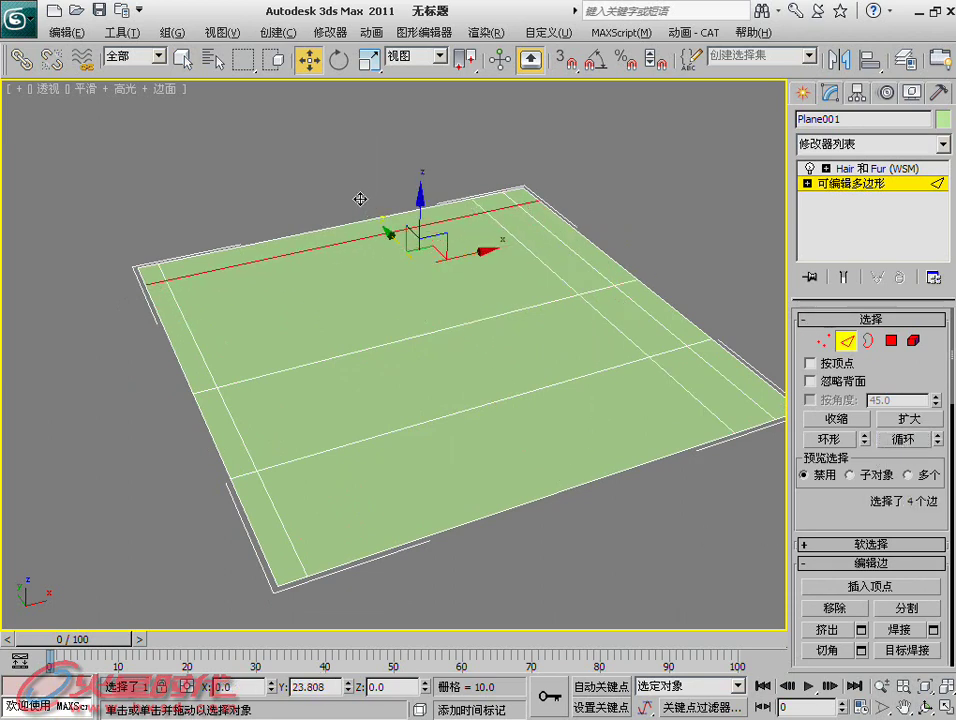
pyautogui.click(903, 439)
pyautogui.moveTo(508, 359); pyautogui.dragTo(558, 420)
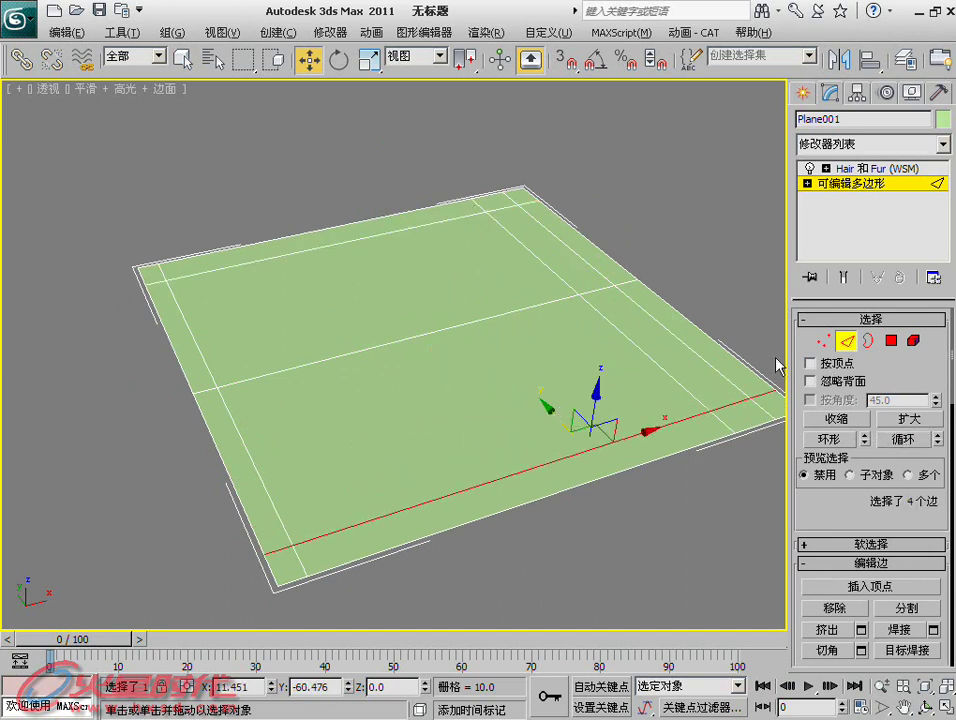
pyautogui.hotkey('ctrl', 'z')
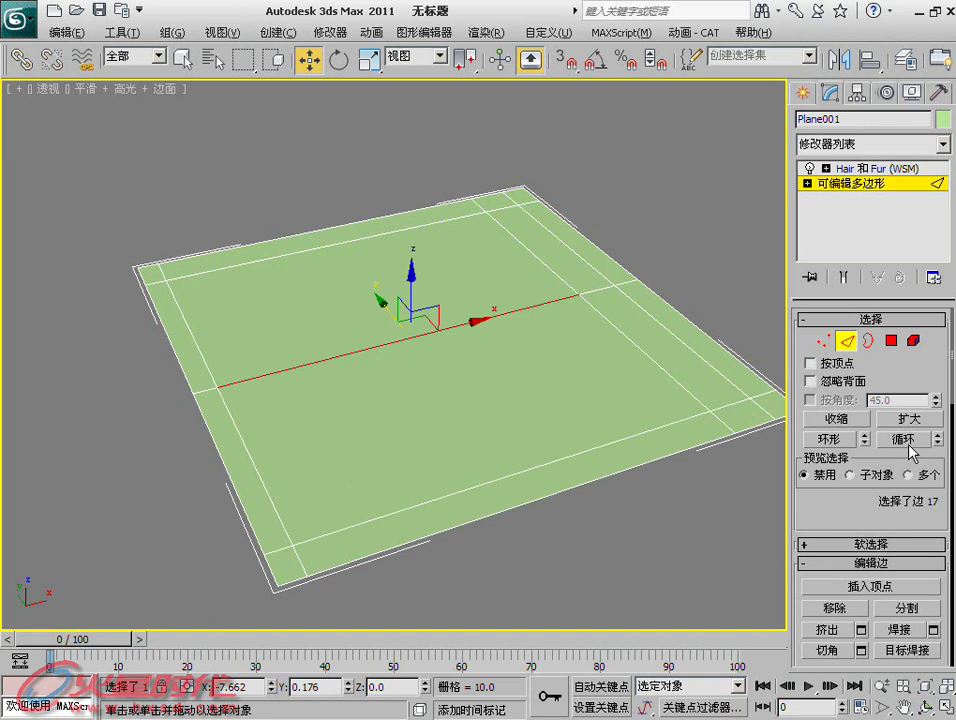
pyautogui.click(908, 446)
pyautogui.moveTo(444, 291); pyautogui.dragTo(519, 396)
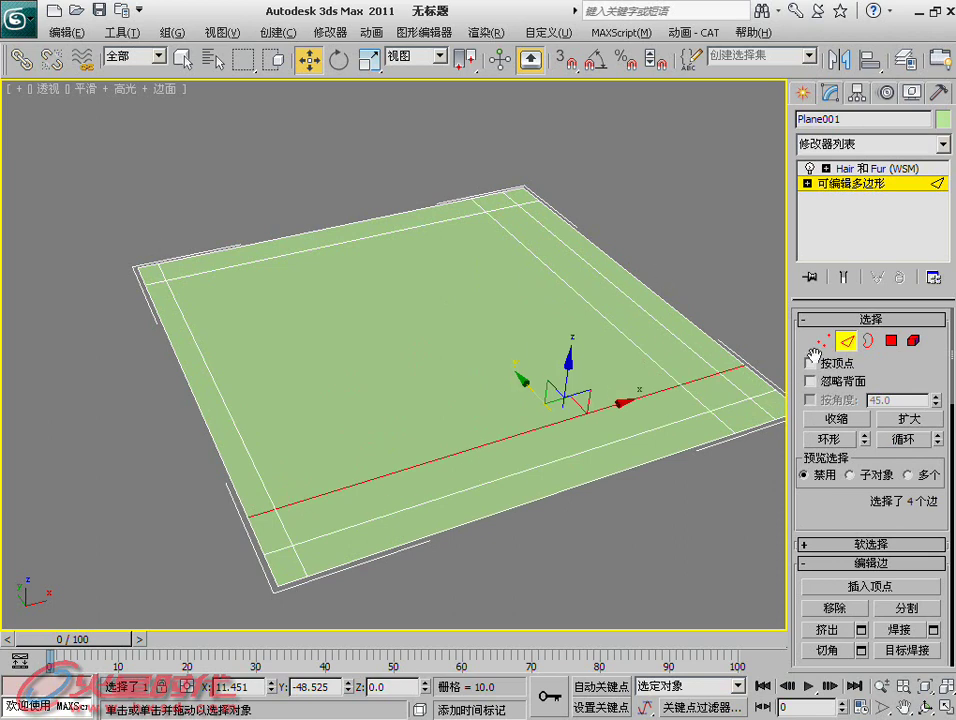
# - Exit Edge mode and return to Hair and Fur to view the regrown grass
pyautogui.click(846, 341)
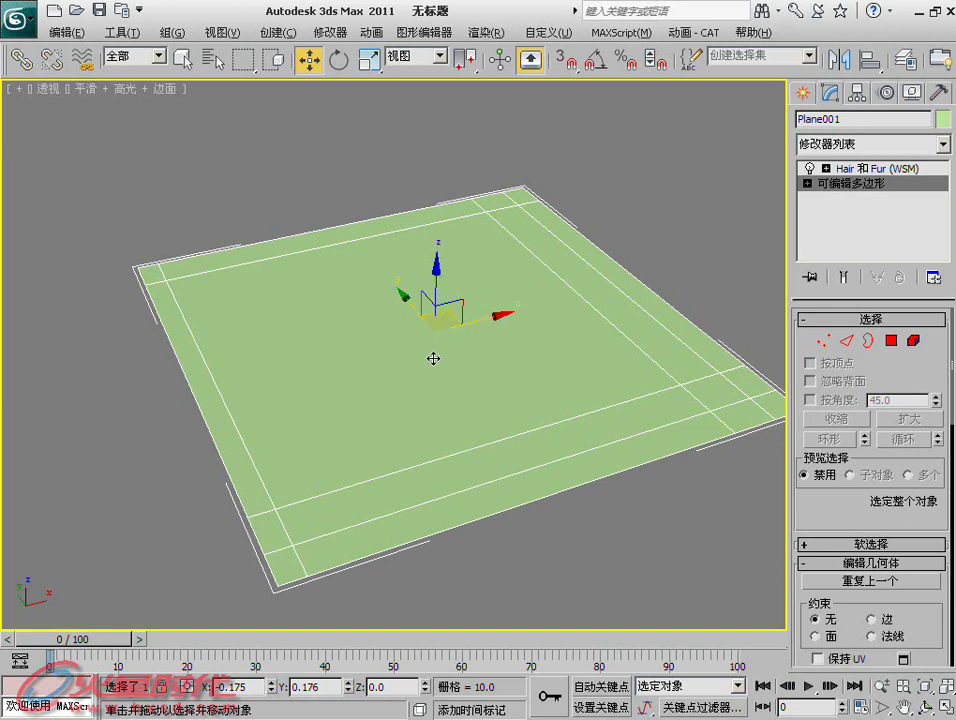
pyautogui.click(859, 174)
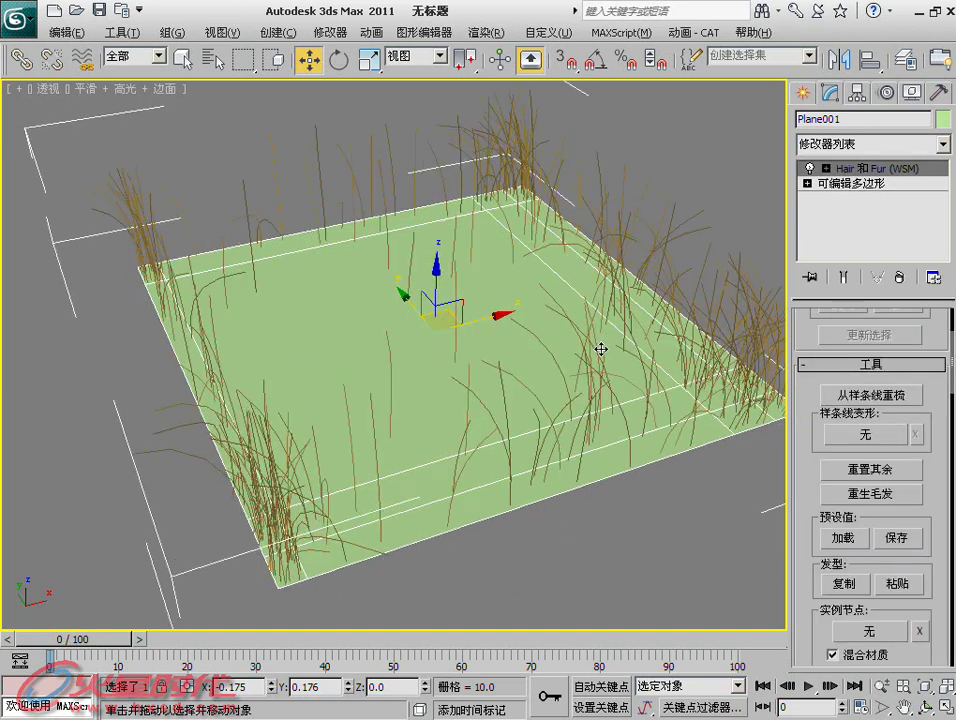
pyautogui.scroll(2, 604, 378)
pyautogui.scroll(2, 600, 377)
pyautogui.moveTo(598, 377)
pyautogui.keyDown('alt'); pyautogui.mouseDown(button='middle')
pyautogui.moveTo(600, 364)
pyautogui.moveTo(572, 366)
pyautogui.mouseUp(button='middle'); pyautogui.keyUp('alt')
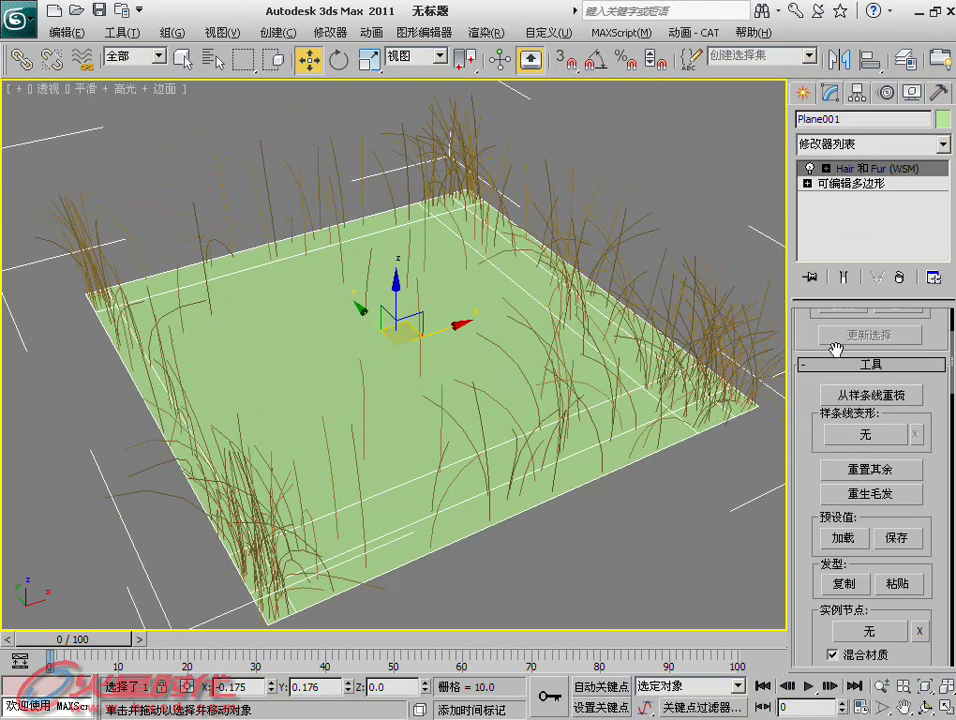
pyautogui.click(807, 168)
pyautogui.click(851, 228)
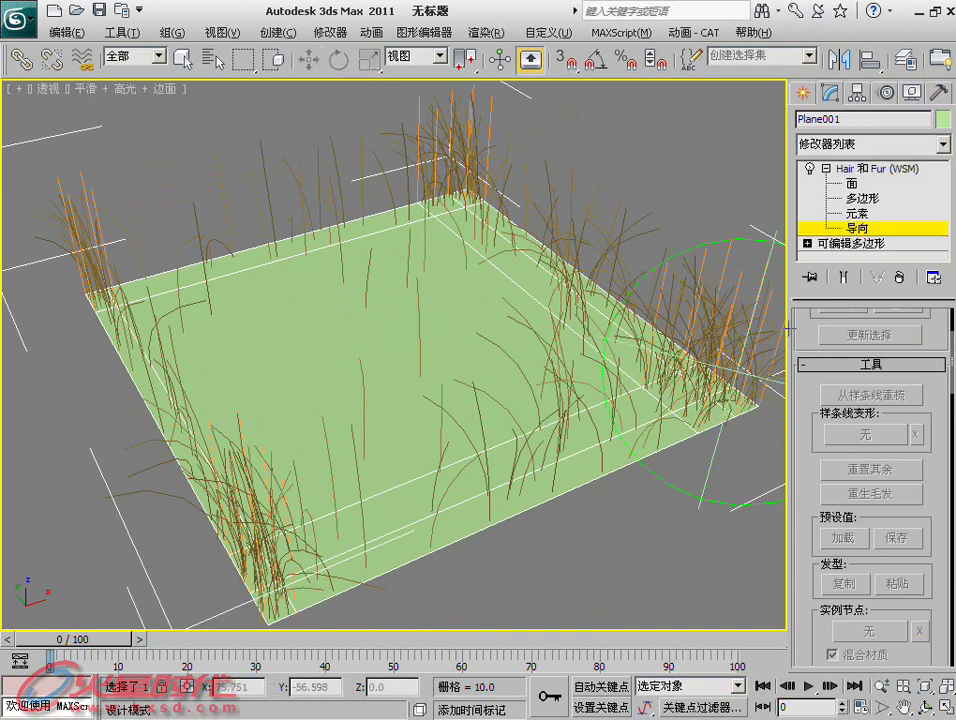
pyautogui.keyDown('alt'); pyautogui.moveTo(700, 360); pyautogui.dragTo(600, 425, button='middle'); pyautogui.keyUp('alt')
pyautogui.moveTo(406, 374)
pyautogui.keyDown('alt'); pyautogui.mouseDown(button='middle')
pyautogui.moveTo(474, 378)
pyautogui.moveTo(449, 360)
pyautogui.moveTo(538, 353)
pyautogui.mouseUp(button='middle'); pyautogui.keyUp('alt')
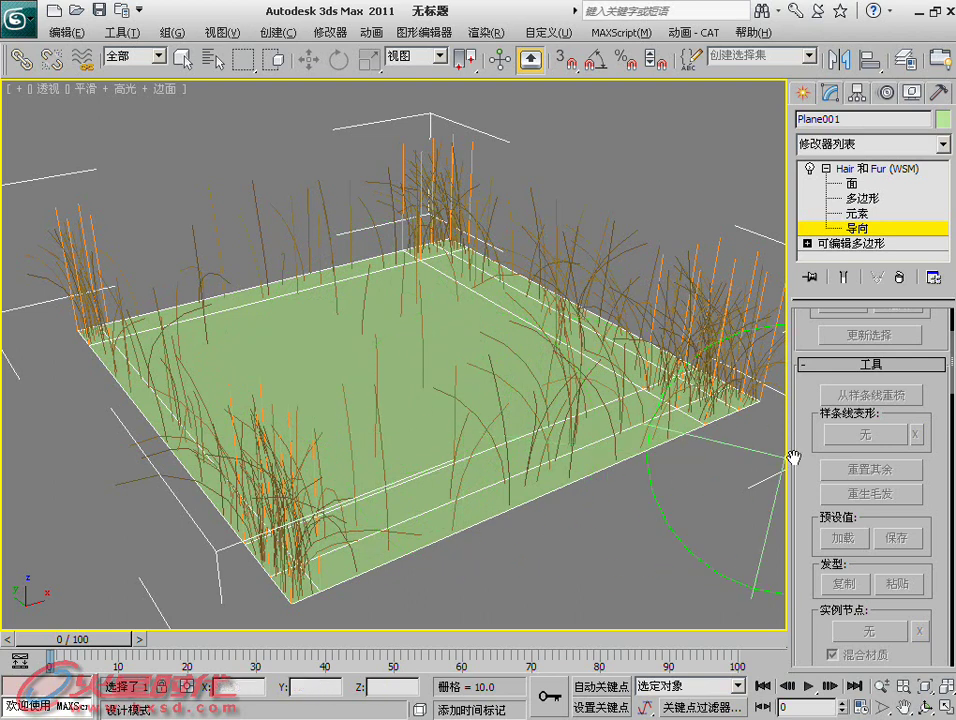
pyautogui.click(850, 168)
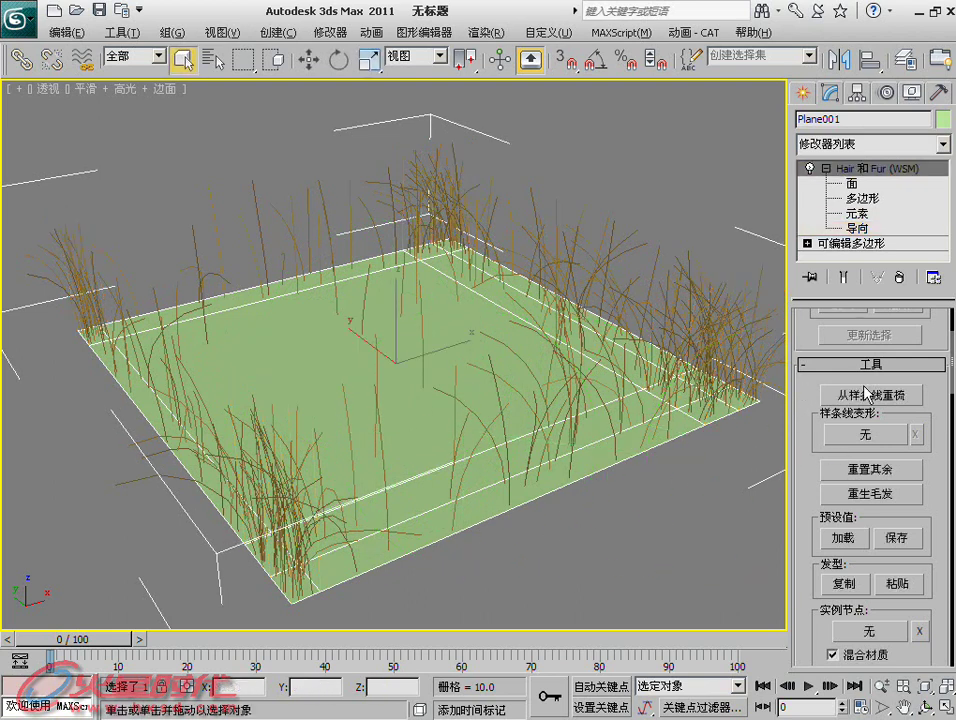
# - Apply Reset Rest (重置其余) from the Tools rollout to redistribute the grass evenly
pyautogui.scroll(-3, 826, 418)
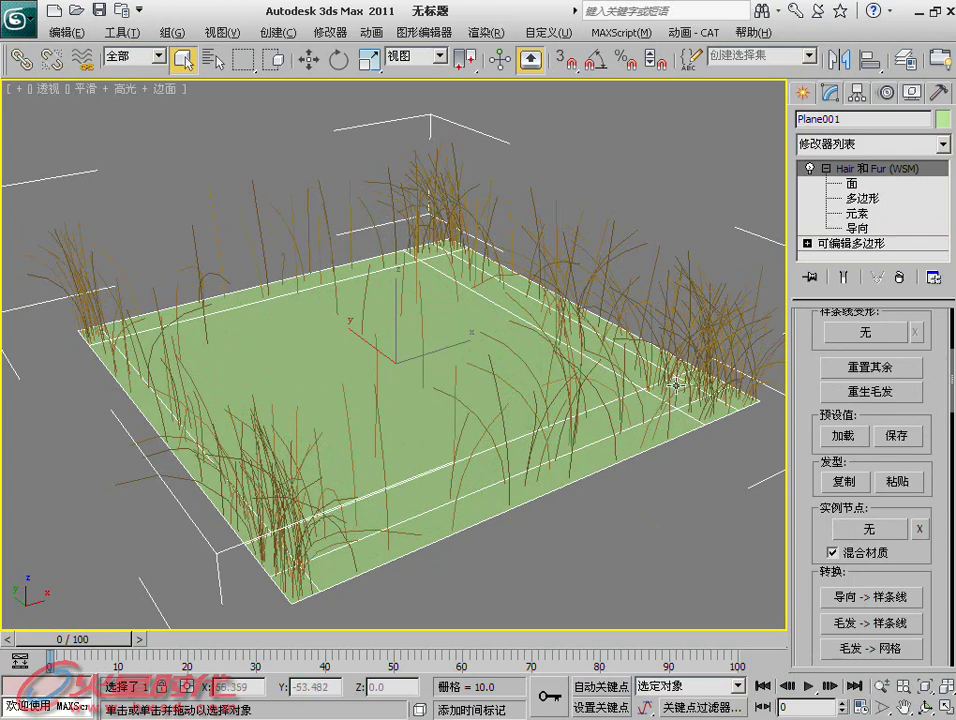
pyautogui.click(855, 373)
pyautogui.keyDown('alt'); pyautogui.moveTo(560, 395); pyautogui.dragTo(622, 352, button='middle'); pyautogui.keyUp('alt')
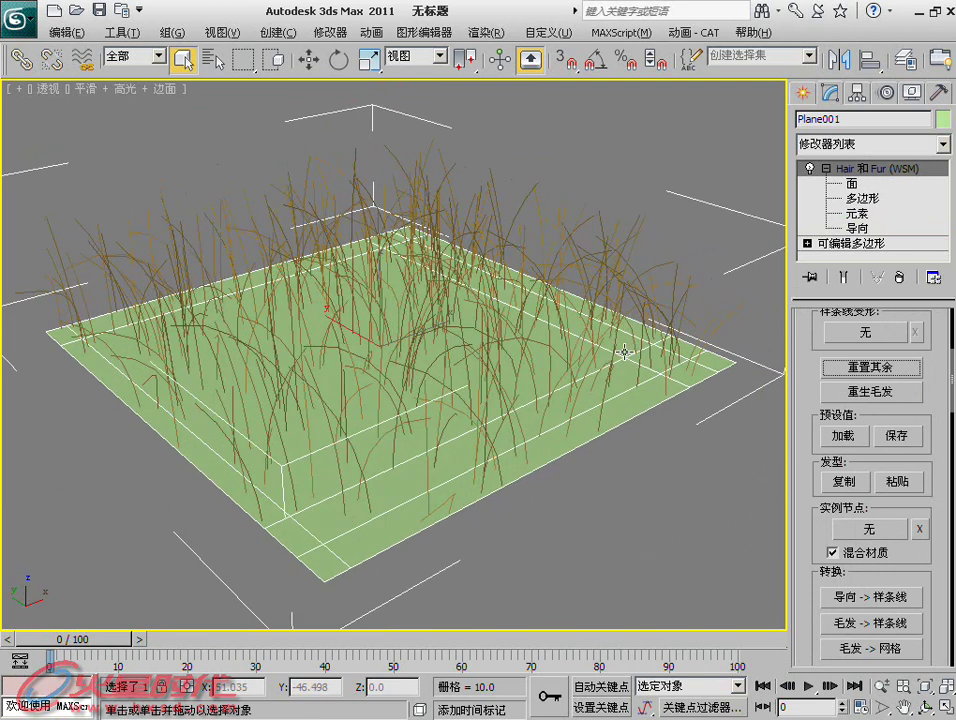
pyautogui.keyDown('alt'); pyautogui.moveTo(608, 373); pyautogui.dragTo(596, 374, button='middle'); pyautogui.keyUp('alt')
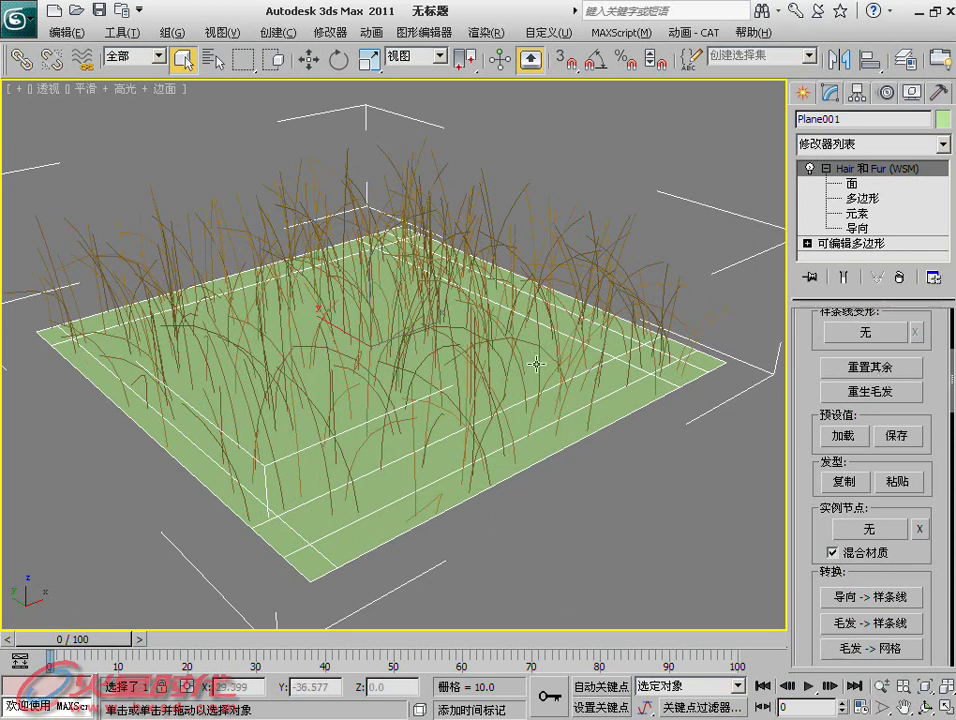
# - Orbit the Perspective view to a low angle looking across the grass
pyautogui.moveTo(449, 406); pyautogui.dragTo(476, 393, button='middle')
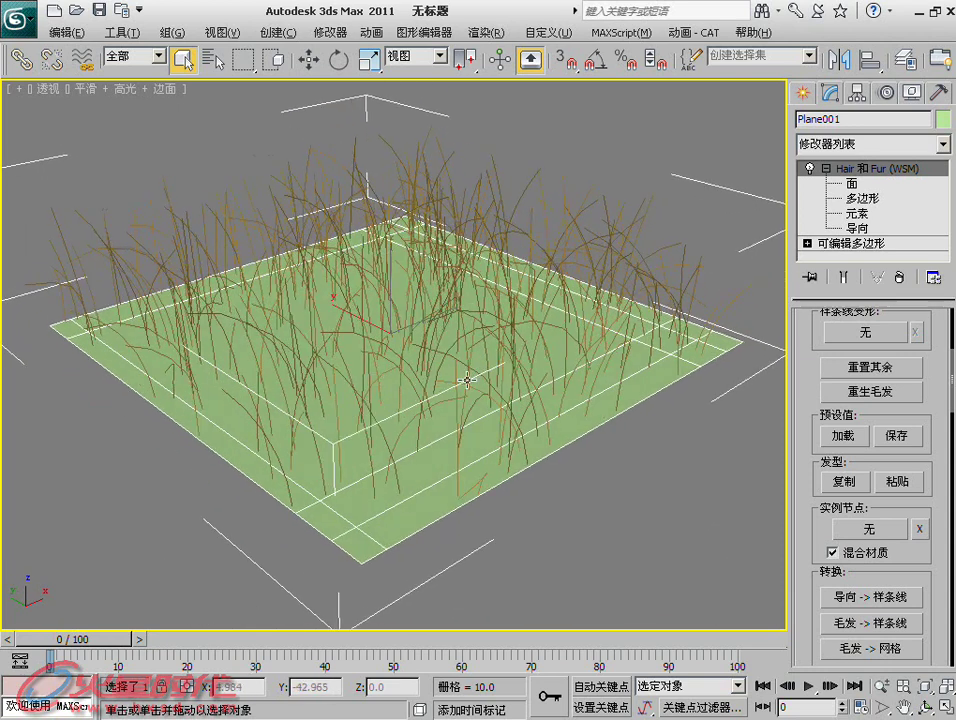
pyautogui.moveTo(556, 379)
pyautogui.keyDown('alt'); pyautogui.mouseDown(button='middle')
pyautogui.moveTo(478, 344)
pyautogui.moveTo(521, 367)
pyautogui.mouseUp(button='middle'); pyautogui.keyUp('alt')
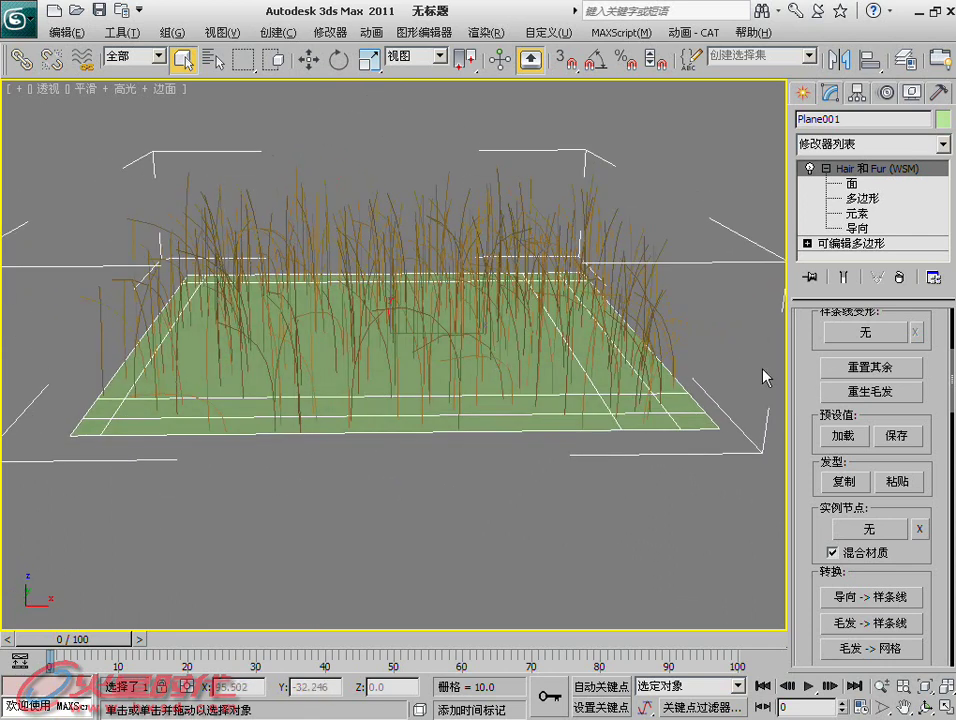
pyautogui.scroll(3, 845, 320)
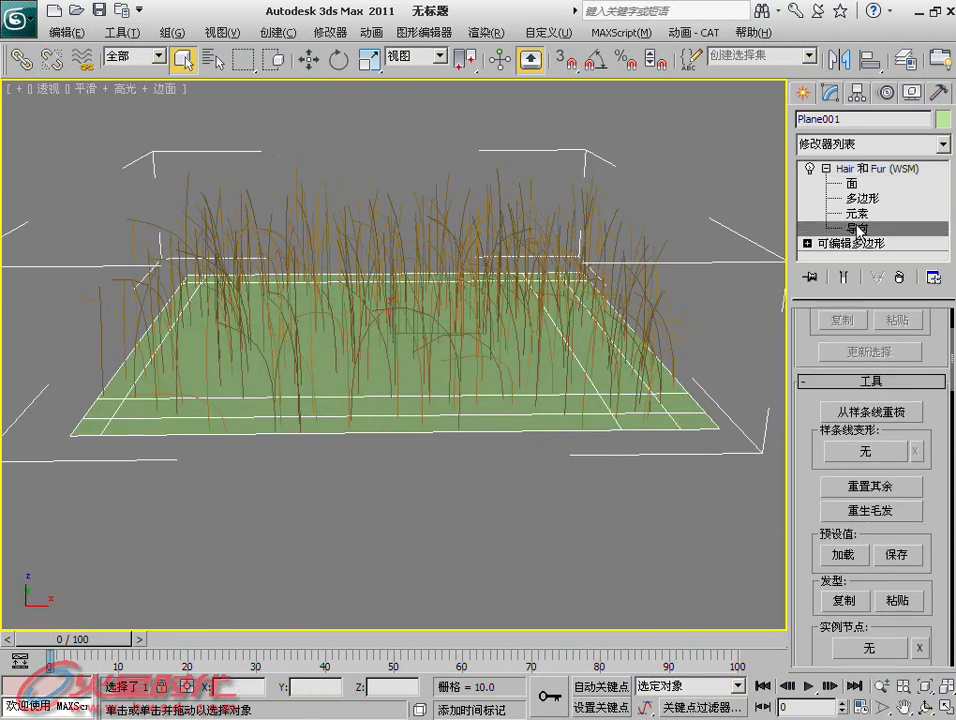
# - Enter Guides editing and maximize the Front viewport framed on the grass
pyautogui.click(852, 228)
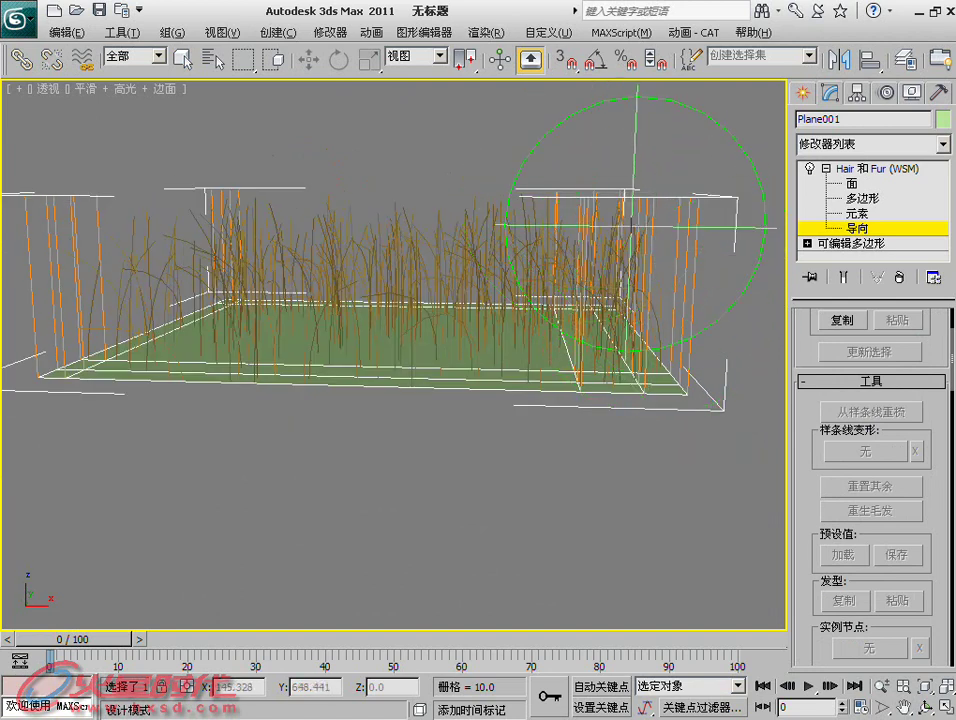
pyautogui.hotkey('alt', 'w')
pyautogui.rightClick(617, 166)
pyautogui.hotkey('alt', 'w')
pyautogui.moveTo(629, 195); pyautogui.dragTo(469, 181, button='middle')
pyautogui.scroll(3, 405, 239)
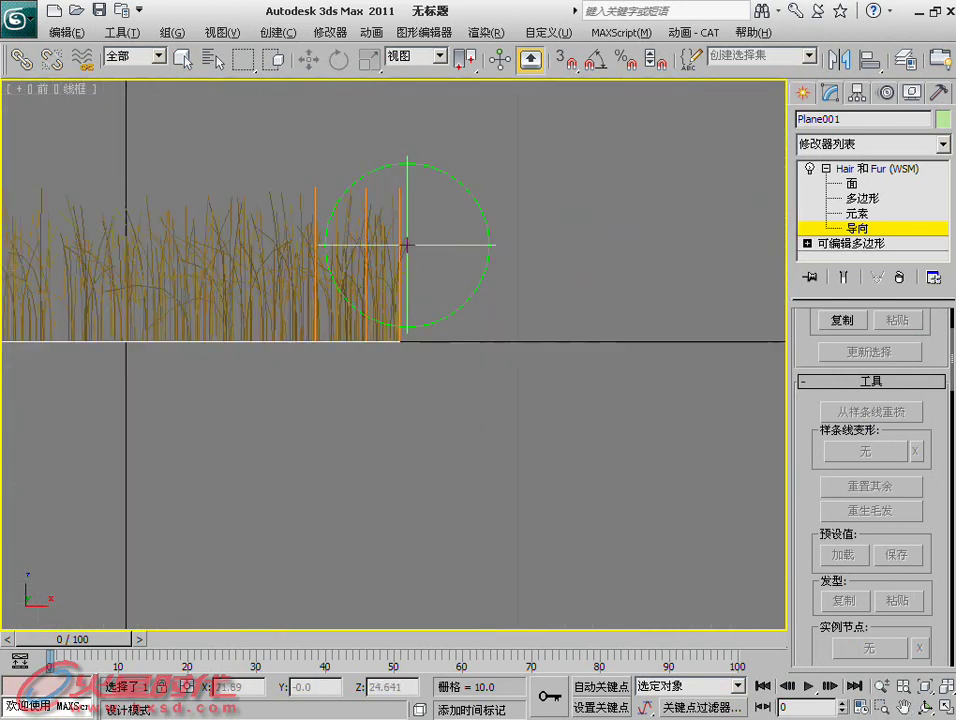
# - Comb the guides in the Front view so left-side strands curve and droop
pyautogui.moveTo(367, 203)
pyautogui.mouseDown()
pyautogui.moveTo(368, 213)
pyautogui.moveTo(448, 171)
pyautogui.moveTo(474, 188)
pyautogui.moveTo(367, 175)
pyautogui.moveTo(591, 146)
pyautogui.mouseUp()
pyautogui.moveTo(495, 222)
pyautogui.mouseDown()
pyautogui.moveTo(500, 249)
pyautogui.moveTo(433, 220)
pyautogui.moveTo(529, 224)
pyautogui.moveTo(520, 240)
pyautogui.mouseUp()
pyautogui.moveTo(330, 352); pyautogui.dragTo(512, 331, button='middle')
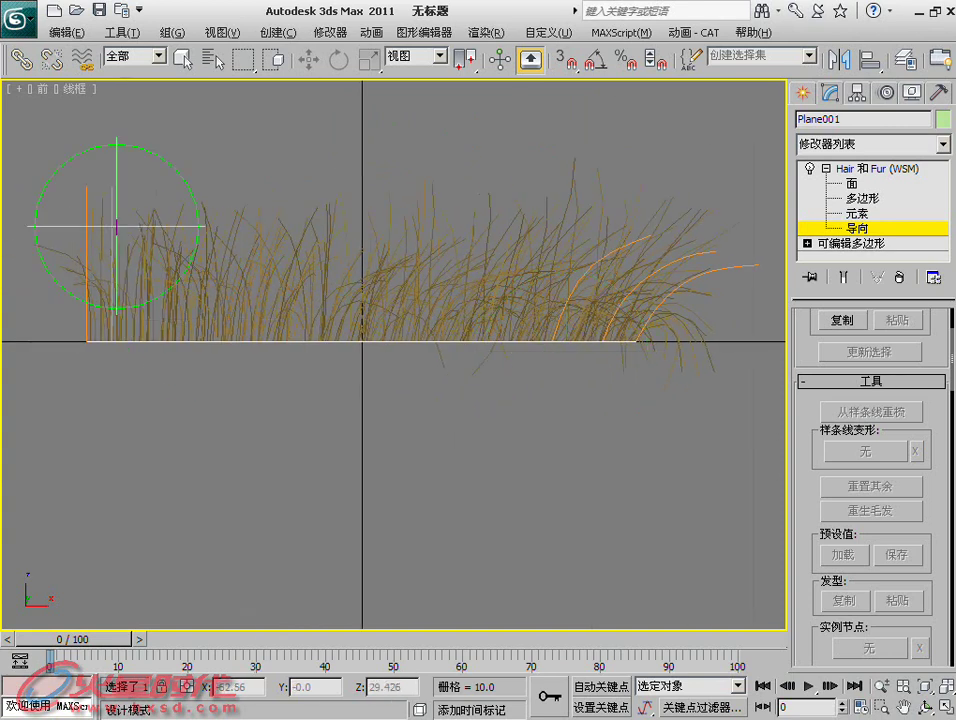
pyautogui.moveTo(152, 238); pyautogui.dragTo(327, 238, button='middle')
pyautogui.moveTo(169, 238)
pyautogui.mouseDown()
pyautogui.moveTo(96, 282)
pyautogui.moveTo(107, 295)
pyautogui.moveTo(80, 301)
pyautogui.moveTo(269, 363)
pyautogui.mouseUp()
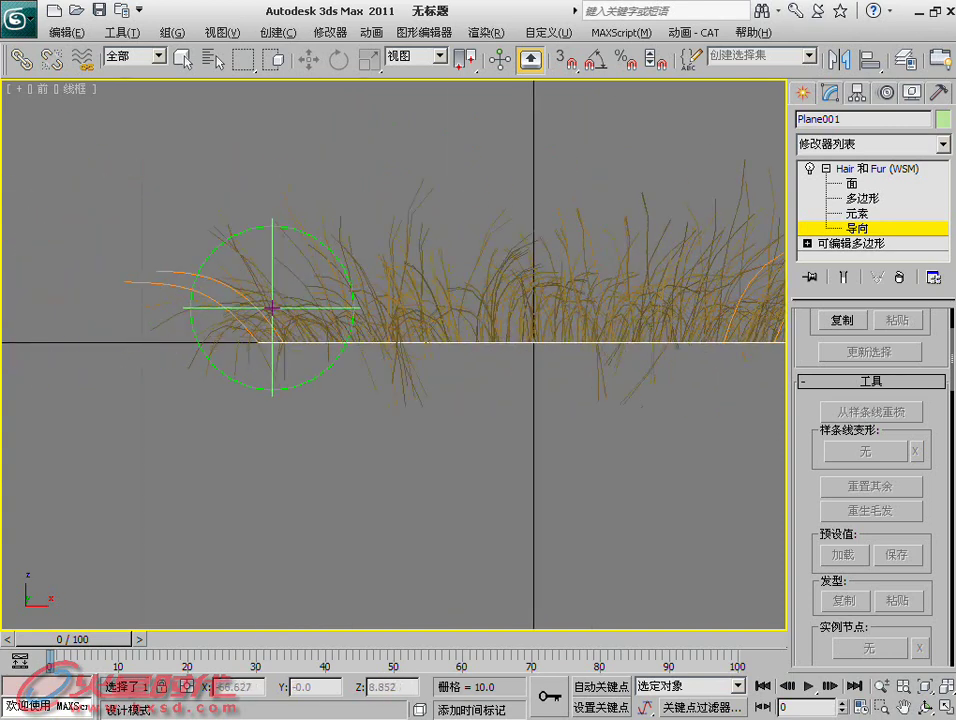
pyautogui.hotkey('alt', 'w')
# - Maximize the Left viewport and comb the edge guides into outward, drooping arcs
pyautogui.rightClick(171, 395)
pyautogui.hotkey('alt', 'w')
pyautogui.scroll(4, 300, 400)
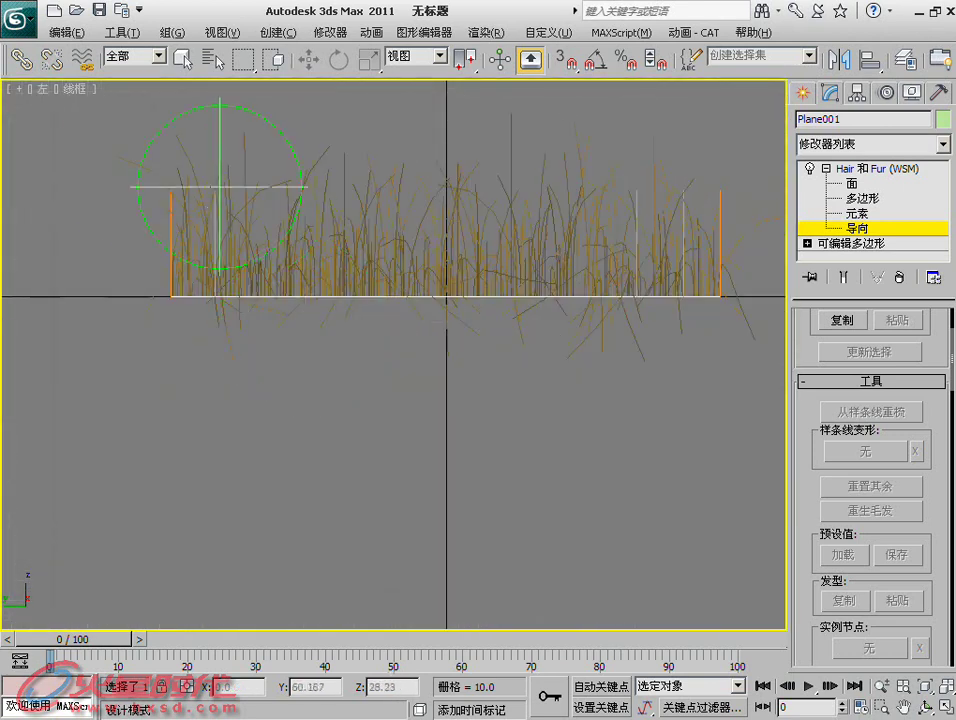
pyautogui.moveTo(139, 165)
pyautogui.mouseDown()
pyautogui.moveTo(168, 198)
pyautogui.moveTo(154, 203)
pyautogui.moveTo(154, 132)
pyautogui.moveTo(115, 148)
pyautogui.moveTo(90, 207)
pyautogui.moveTo(100, 190)
pyautogui.mouseUp()
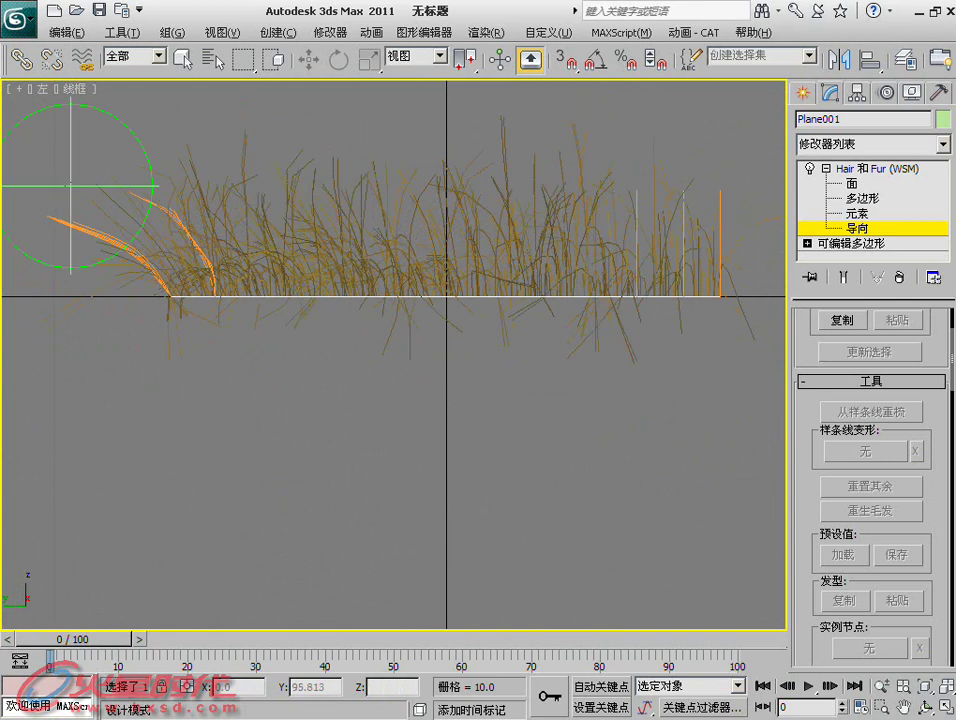
pyautogui.moveTo(699, 196); pyautogui.dragTo(440, 217, button='middle')
pyautogui.moveTo(443, 214)
pyautogui.mouseDown()
pyautogui.moveTo(495, 177)
pyautogui.moveTo(363, 197)
pyautogui.moveTo(551, 171)
pyautogui.moveTo(600, 228)
pyautogui.mouseUp()
pyautogui.moveTo(540, 235)
pyautogui.mouseDown()
pyautogui.moveTo(501, 209)
pyautogui.moveTo(580, 188)
pyautogui.moveTo(623, 216)
pyautogui.moveTo(579, 215)
pyautogui.mouseUp()
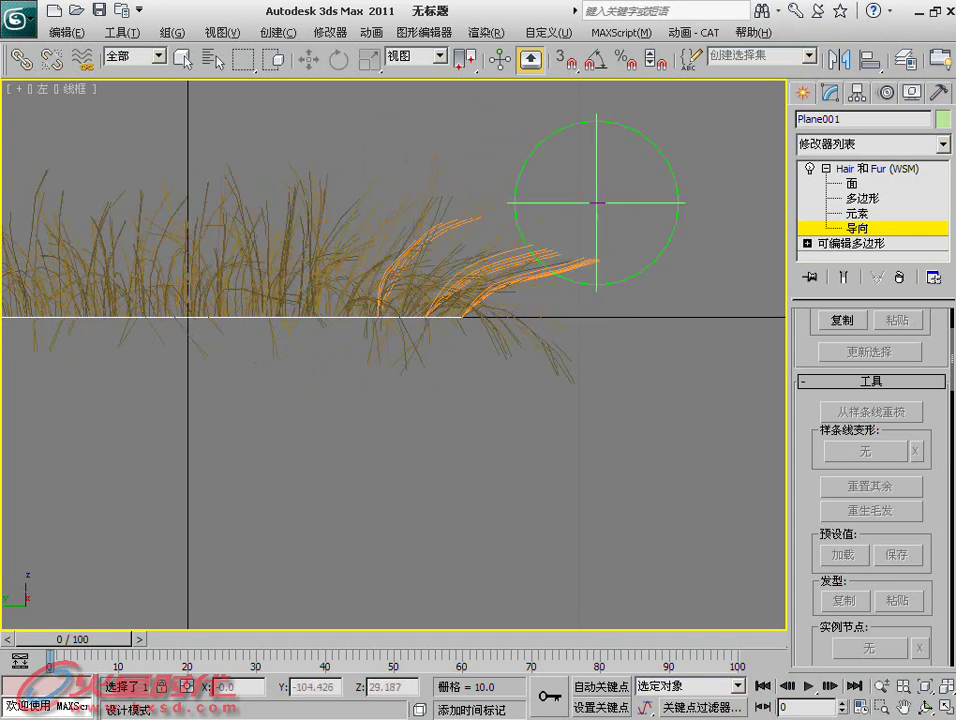
# - Return to the maximized Perspective view and orbit to inspect the combed grass
pyautogui.hotkey('alt', 'w')
pyautogui.rightClick(620, 450)
pyautogui.hotkey('alt', 'w')
pyautogui.moveTo(425, 437)
pyautogui.keyDown('alt'); pyautogui.mouseDown(button='middle')
pyautogui.moveTo(460, 470)
pyautogui.moveTo(490, 480)
pyautogui.moveTo(538, 457)
pyautogui.moveTo(470, 450)
pyautogui.moveTo(549, 465)
pyautogui.mouseUp(button='middle'); pyautogui.keyUp('alt')
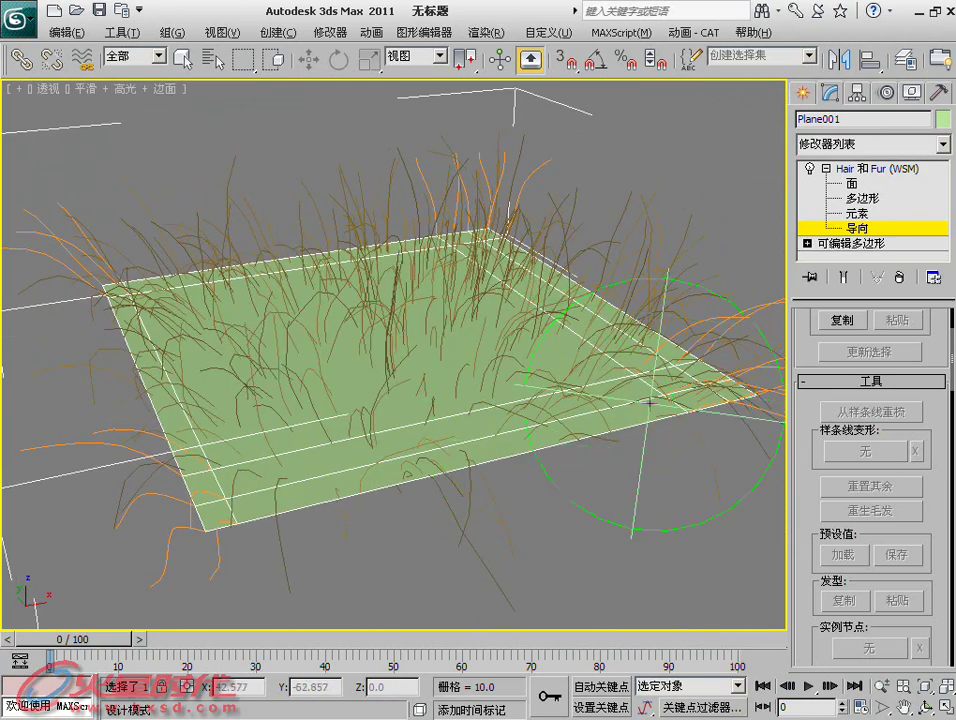
pyautogui.keyDown('alt'); pyautogui.moveTo(480, 416); pyautogui.dragTo(534, 368, button='middle'); pyautogui.keyUp('alt')
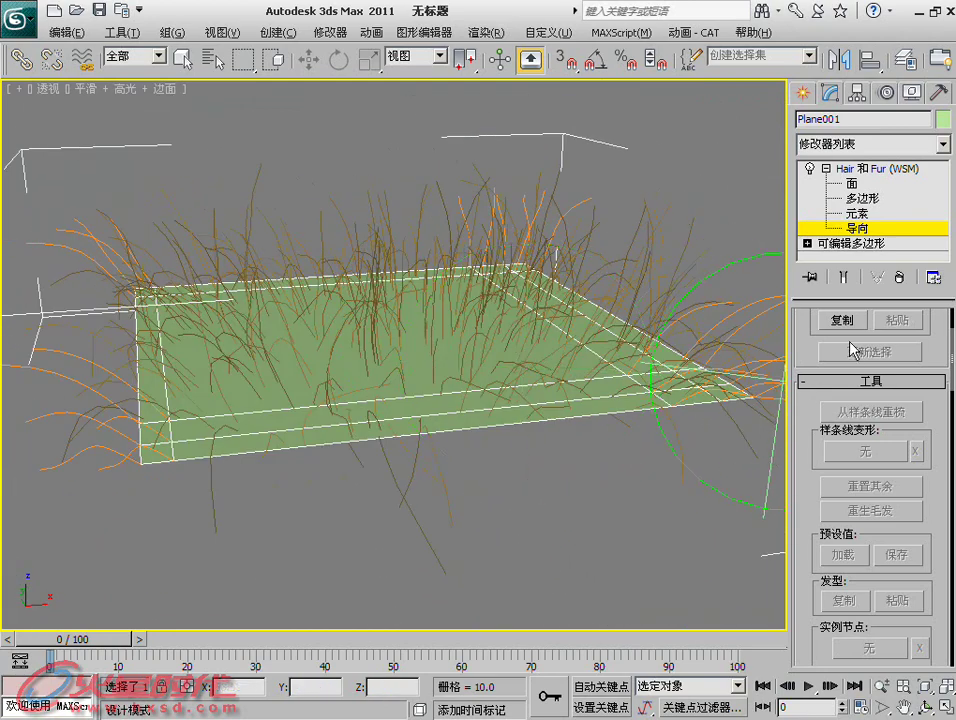
# - Leave guide editing and use Regrow Hair (重生毛发) to straighten the grass strands
pyautogui.click(864, 172)
pyautogui.moveTo(551, 438)
pyautogui.keyDown('alt'); pyautogui.mouseDown(button='middle')
pyautogui.moveTo(495, 418)
pyautogui.moveTo(574, 450)
pyautogui.moveTo(576, 408)
pyautogui.moveTo(525, 448)
pyautogui.moveTo(553, 440)
pyautogui.mouseUp(button='middle'); pyautogui.keyUp('alt')
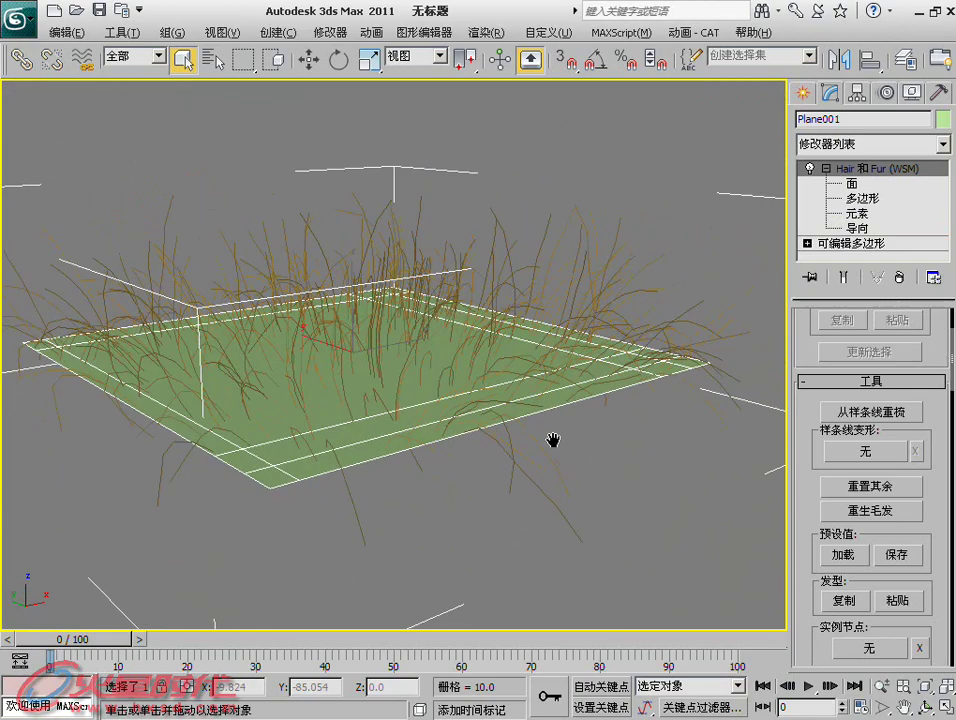
pyautogui.click(860, 511)
pyautogui.moveTo(505, 440)
pyautogui.keyDown('alt'); pyautogui.mouseDown(button='middle')
pyautogui.moveTo(482, 421)
pyautogui.moveTo(496, 443)
pyautogui.moveTo(533, 459)
pyautogui.mouseUp(button='middle'); pyautogui.keyUp('alt')
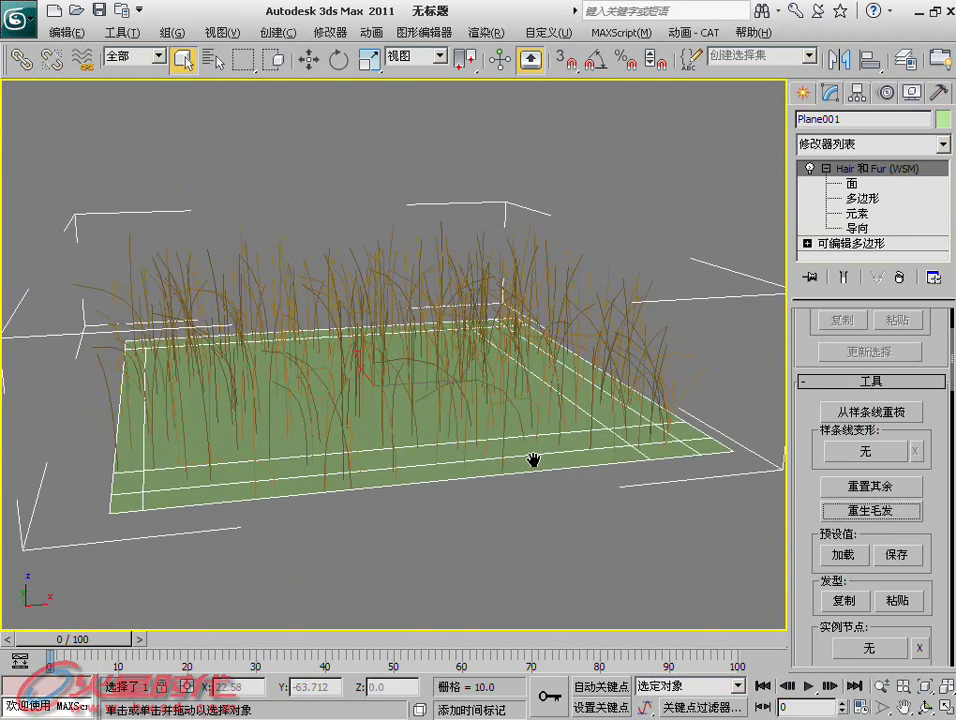
pyautogui.hotkey('alt', 'w')
pyautogui.click(309, 455)
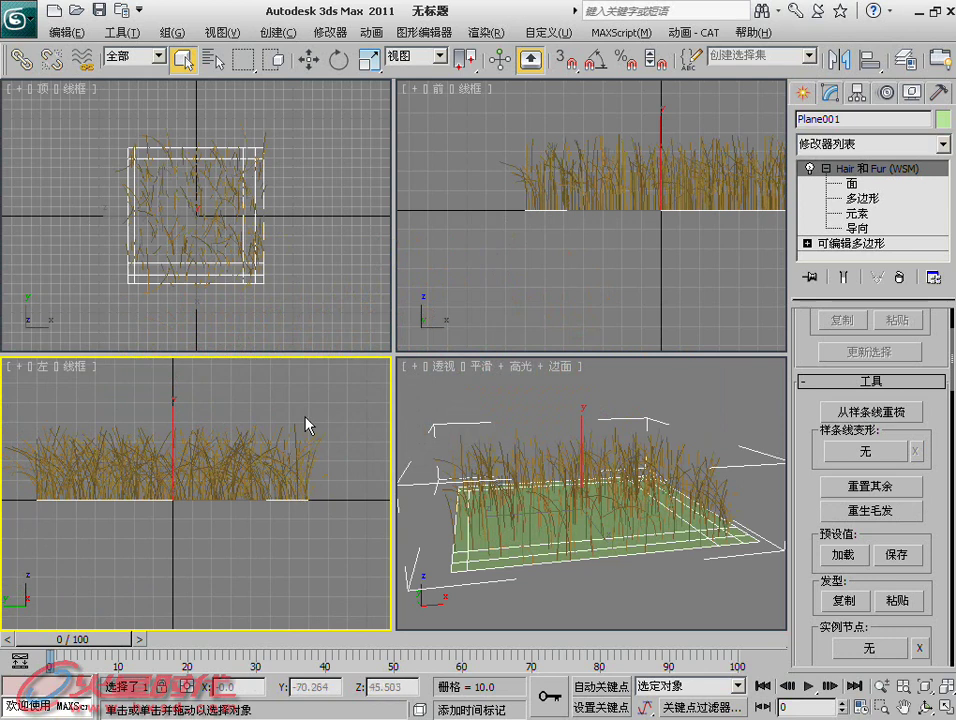
pyautogui.click(455, 519)
# - Maximize the Perspective view and apply Regrow Hair (重生毛发) again across the plane
pyautogui.hotkey('alt', 'w')
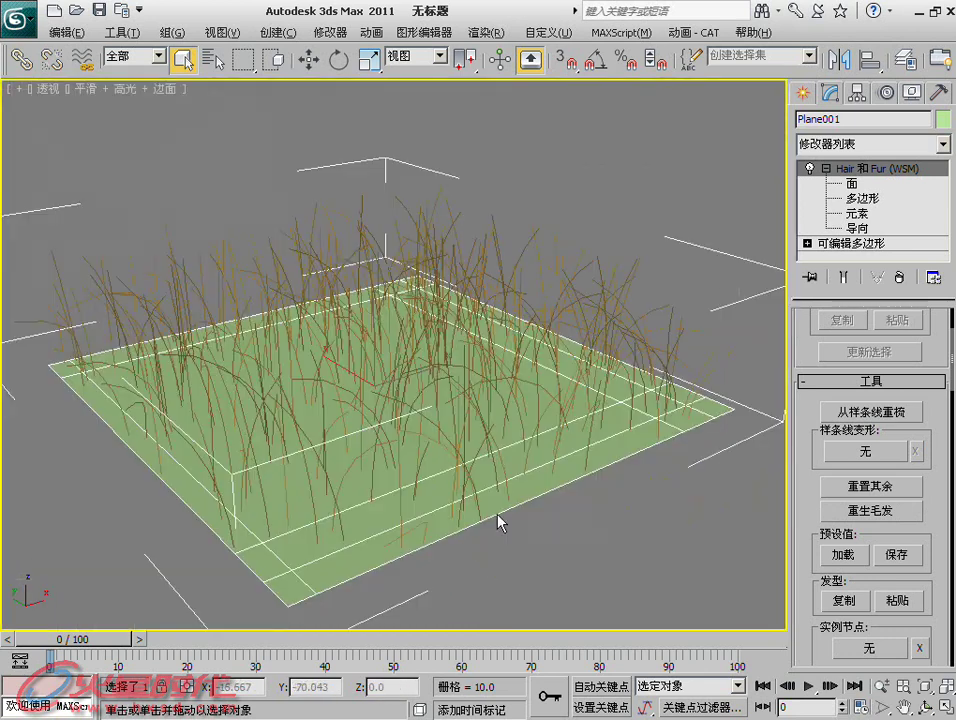
pyautogui.moveTo(575, 436); pyautogui.dragTo(588, 413, button='middle')
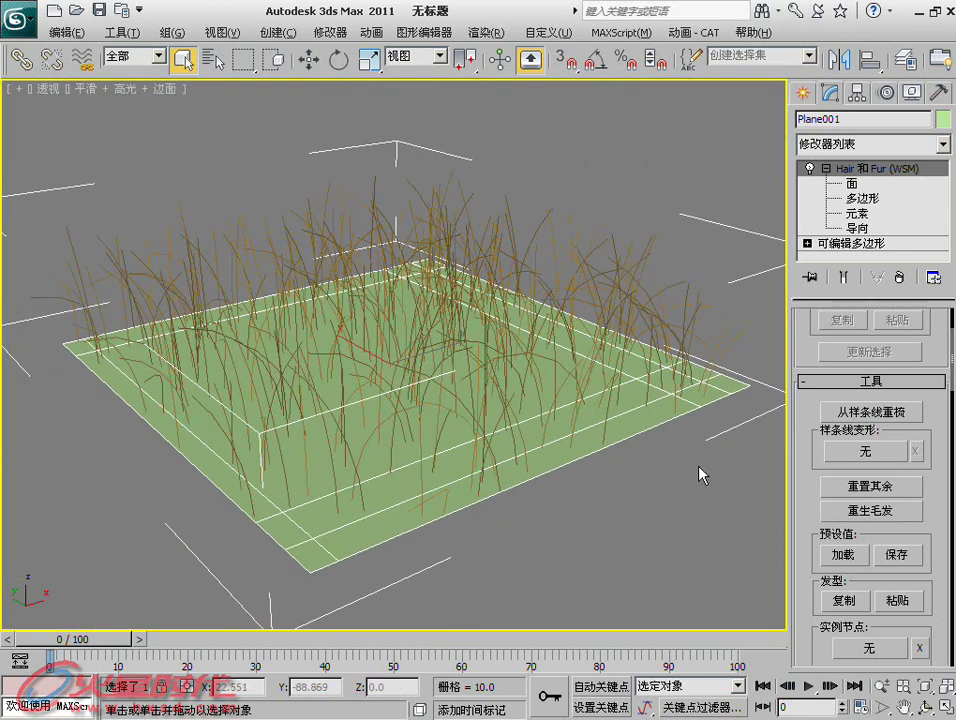
pyautogui.click(880, 512)
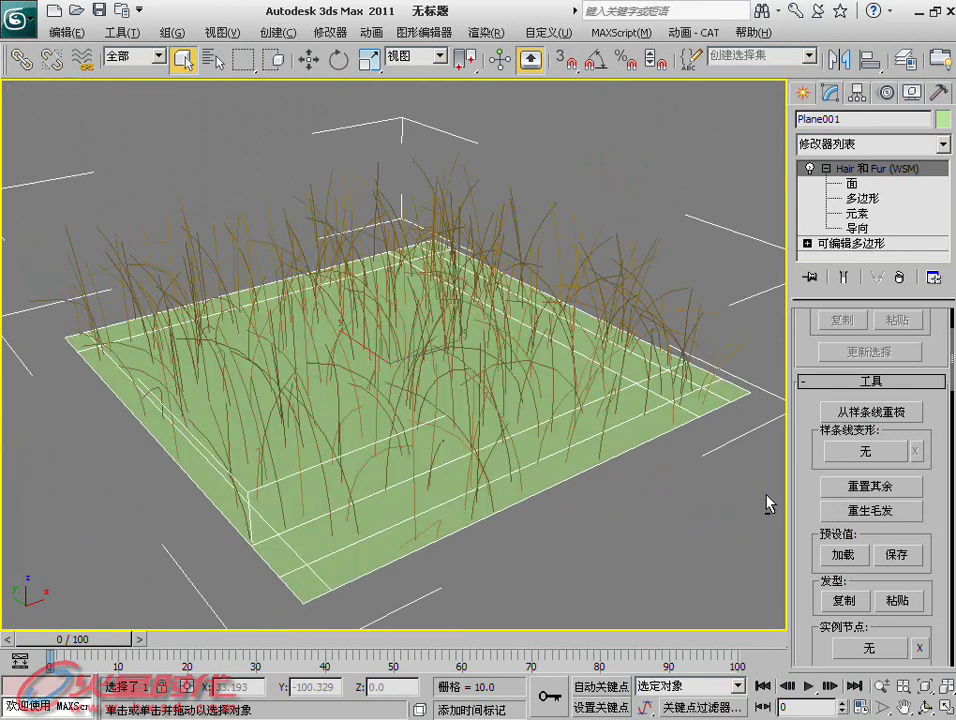